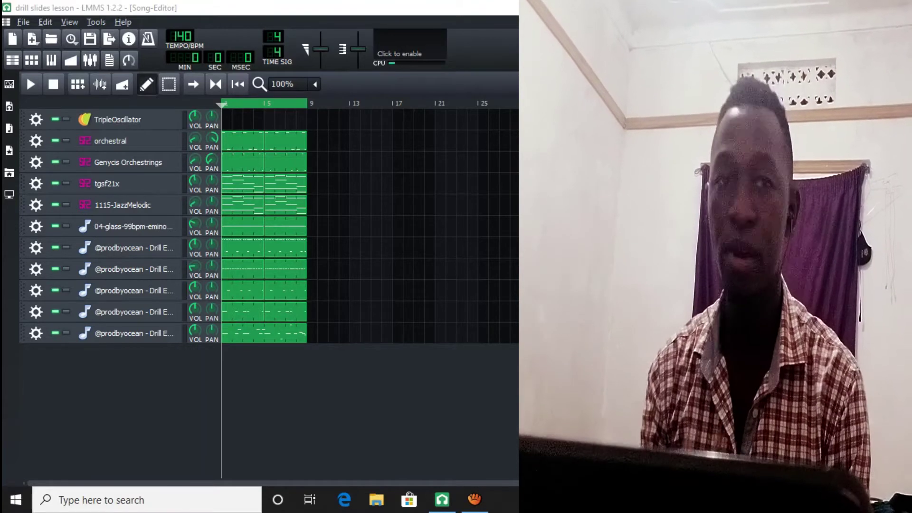
Play the whole song, then preview the tgsf21x pattern's notes in the piano roll.
key(space)
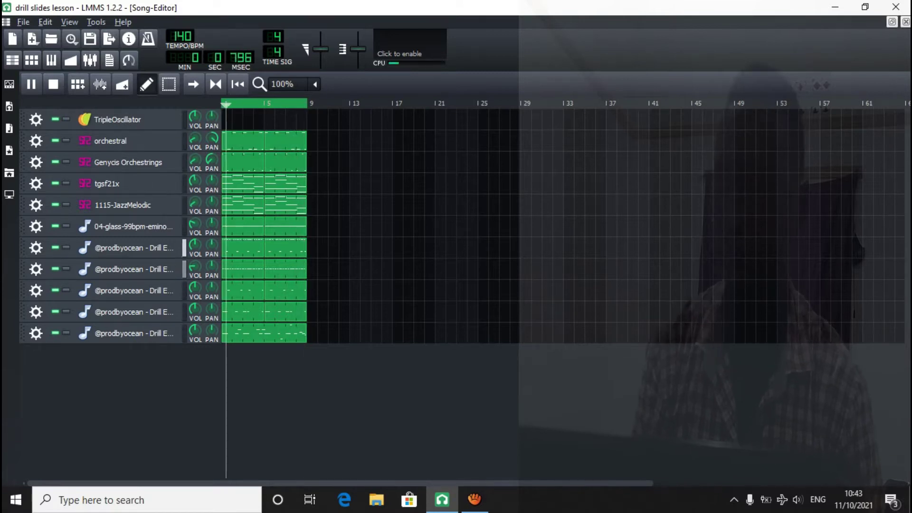
click(53, 84)
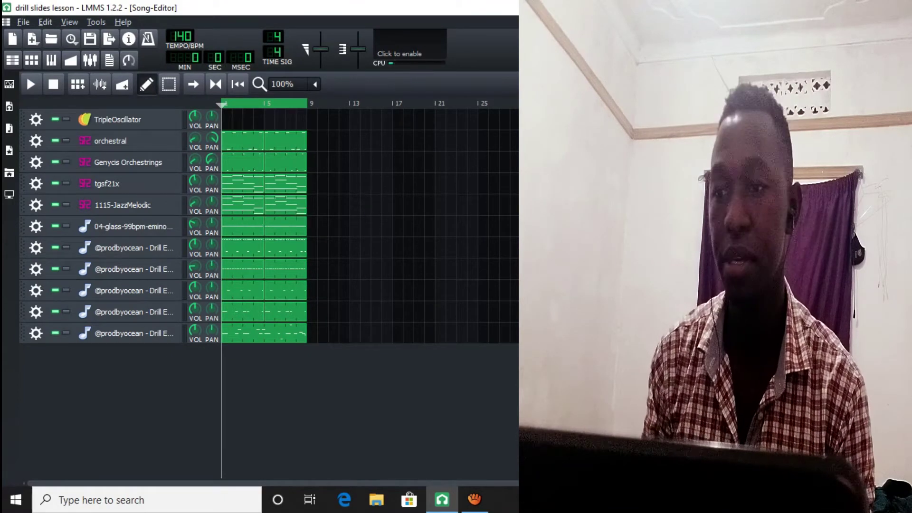
double_click(244, 186)
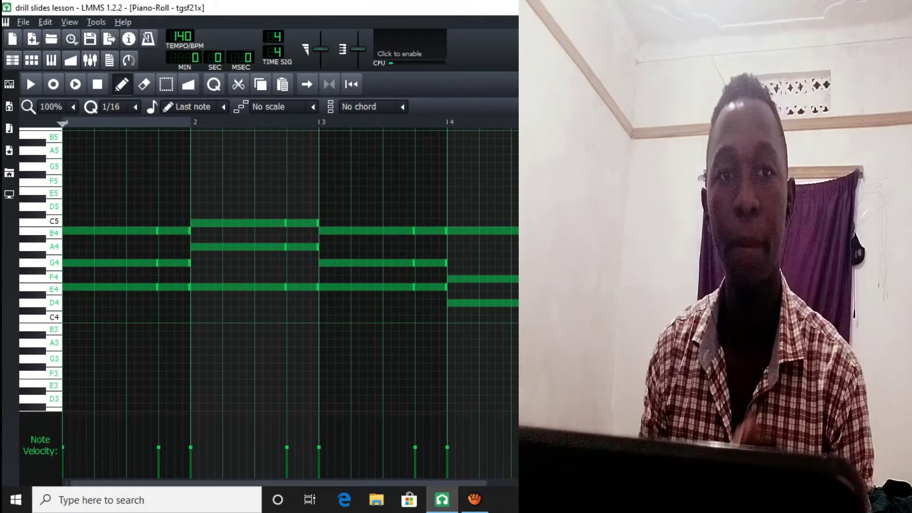
key(F5)
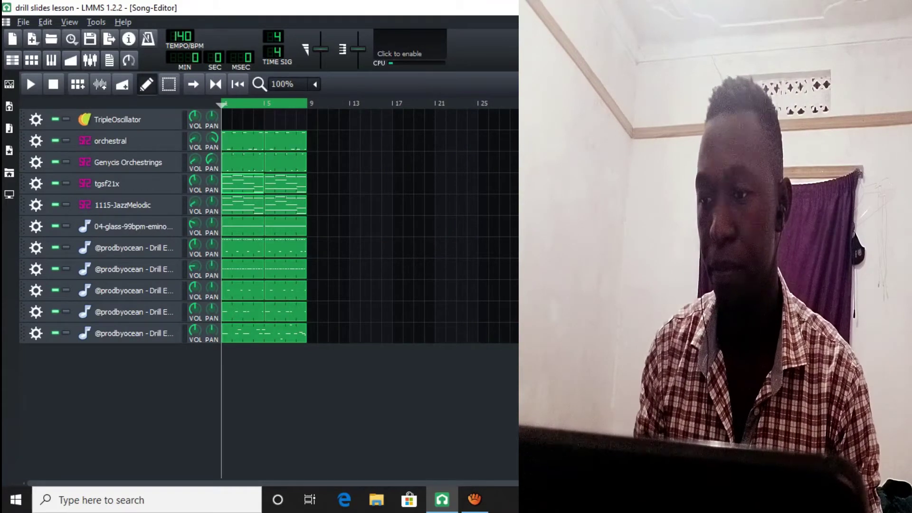
Solo 1115-JazzMelodic, preview its melody pattern, and play the song with only the melody.
click(66, 205)
double_click(240, 209)
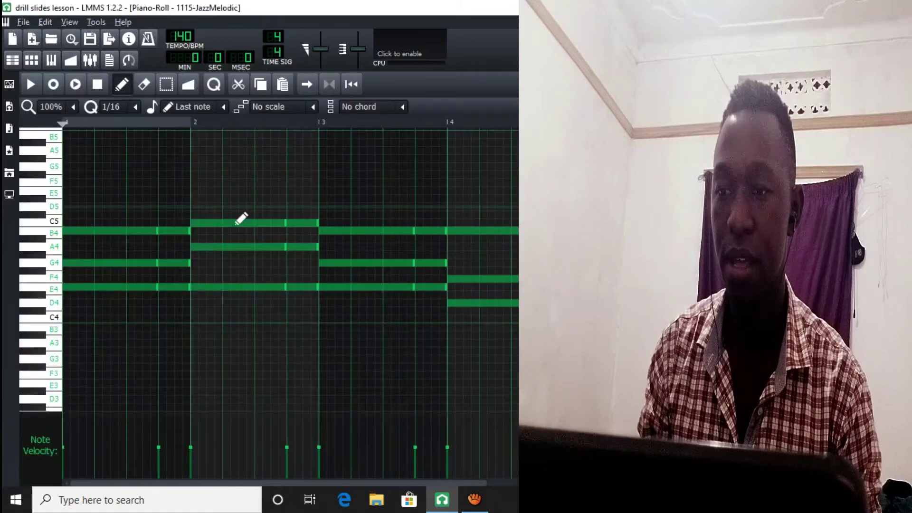
key(space)
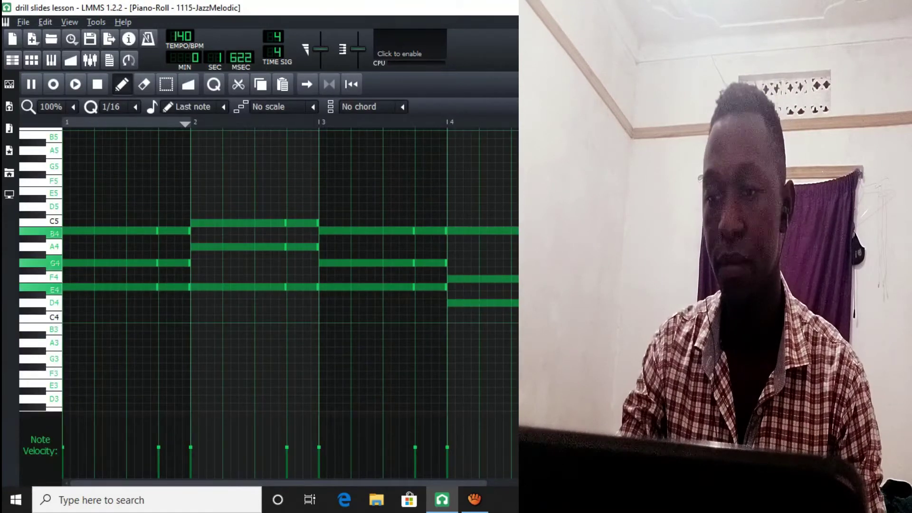
key(F5)
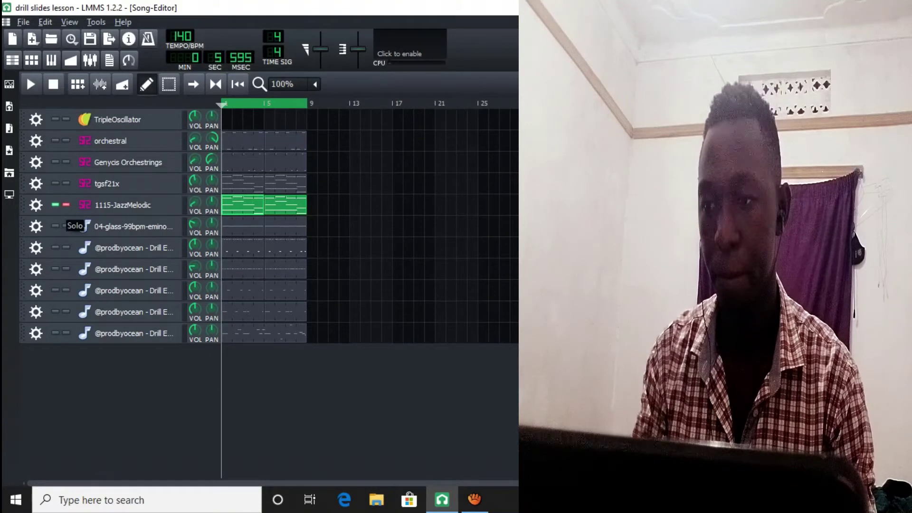
key(space)
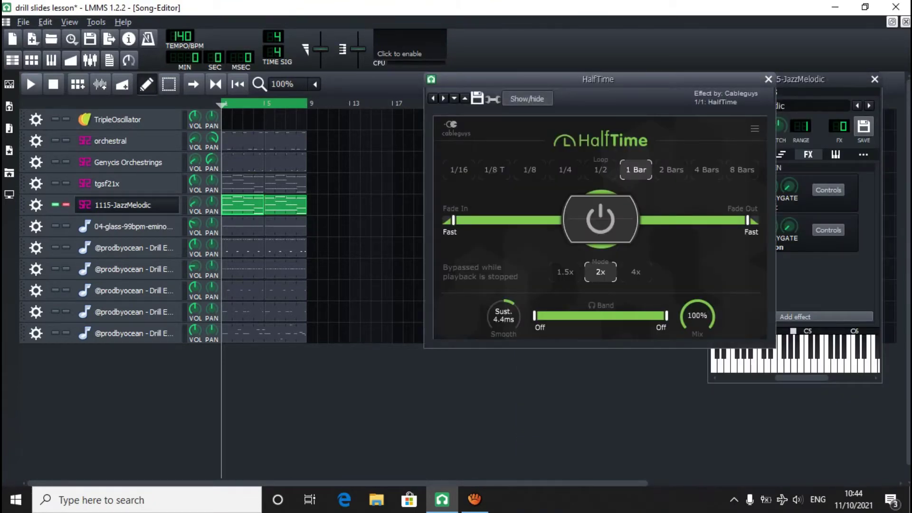
key(space)
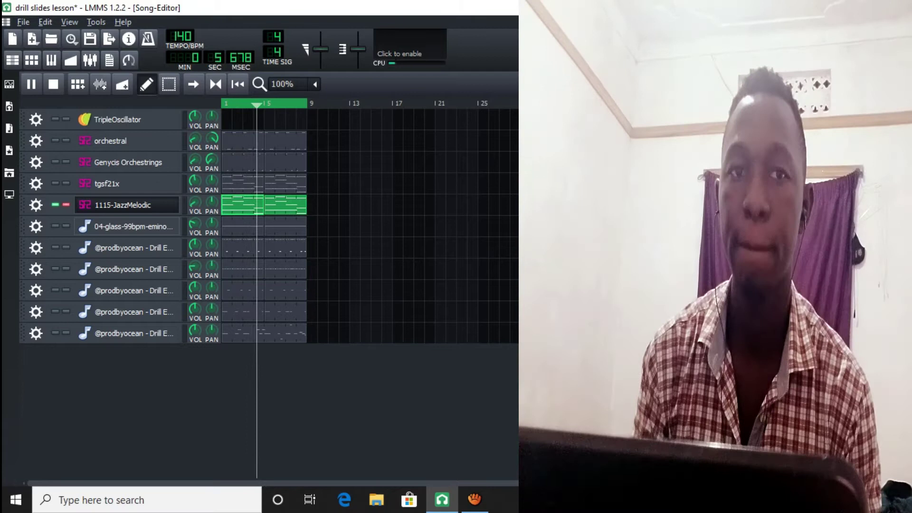
key(space)
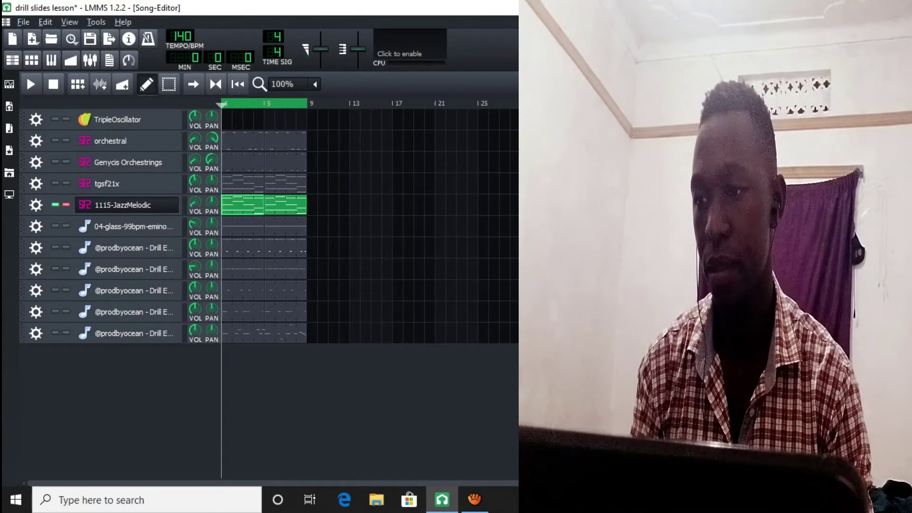
Unmute and solo Genycis Orchestrings instead of 1115-JazzMelodic, and preview its strings pattern.
click(55, 162)
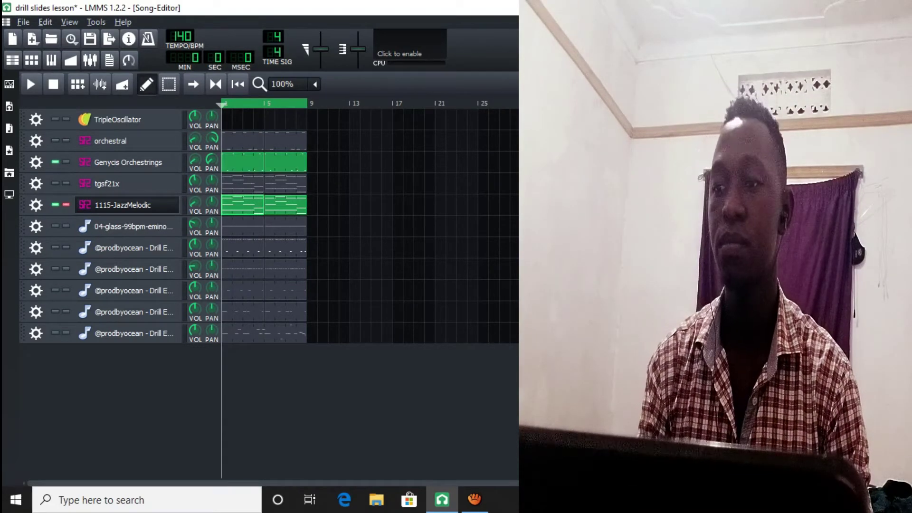
click(66, 204)
click(66, 162)
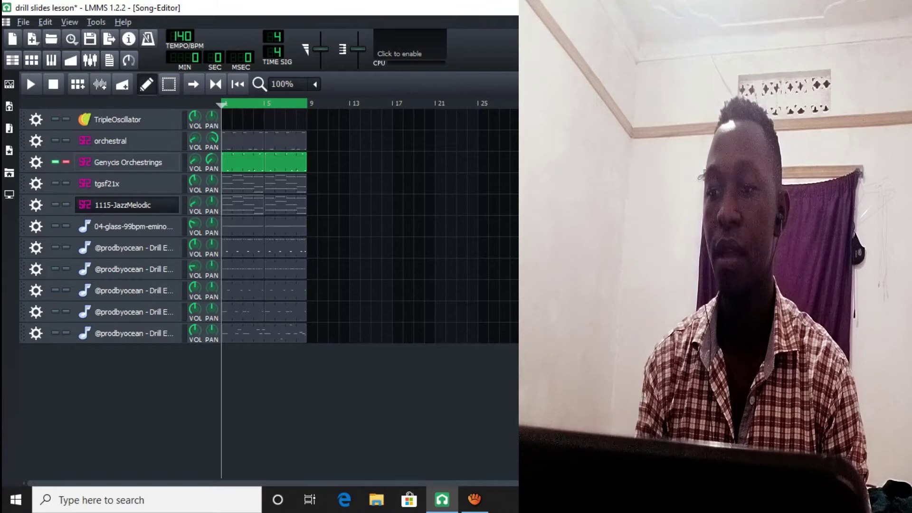
double_click(252, 162)
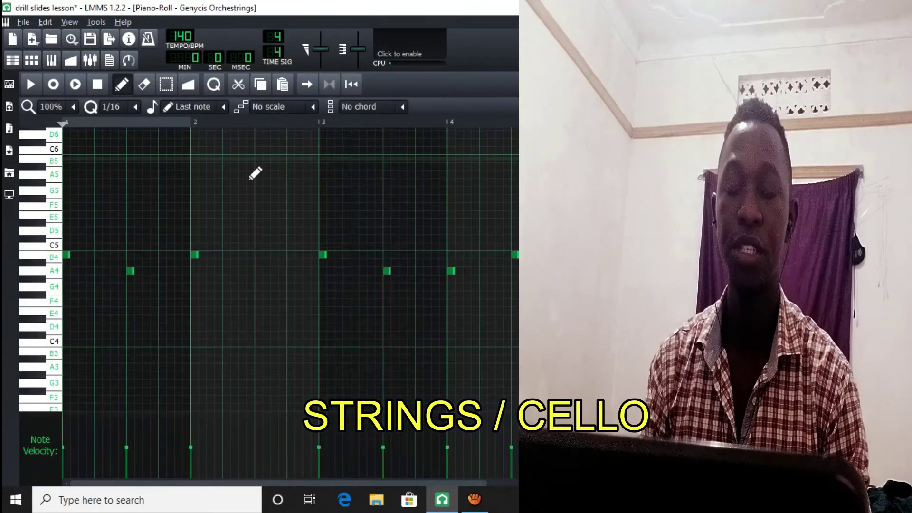
key(space)
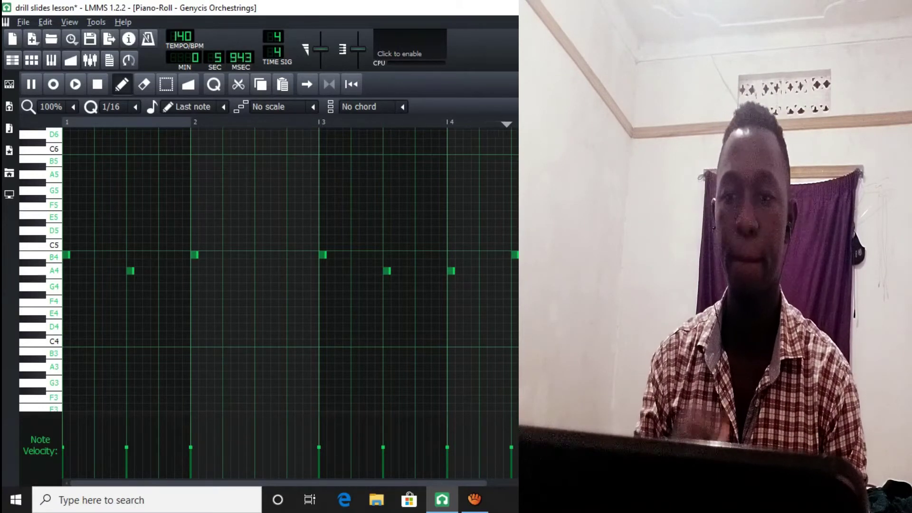
key(F5)
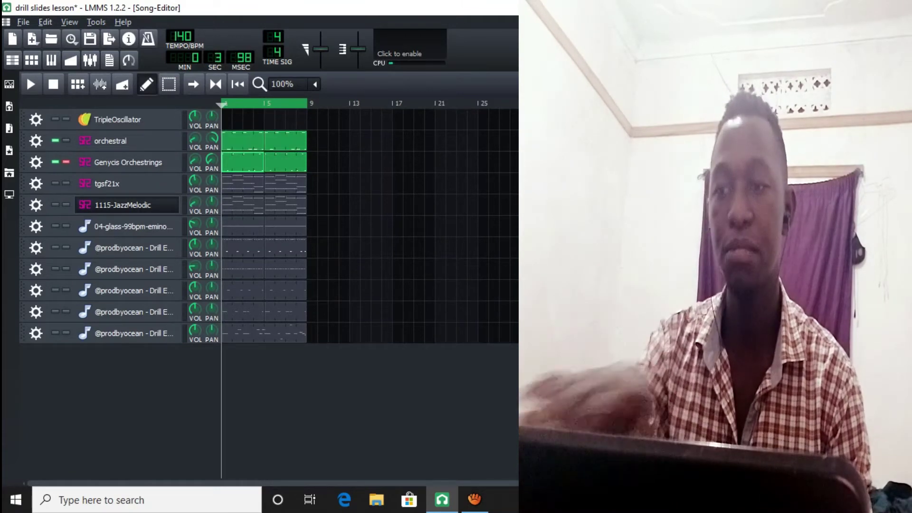
Play the song and bring tgsf21x and 1115-JazzMelodic back into the mix.
key(space)
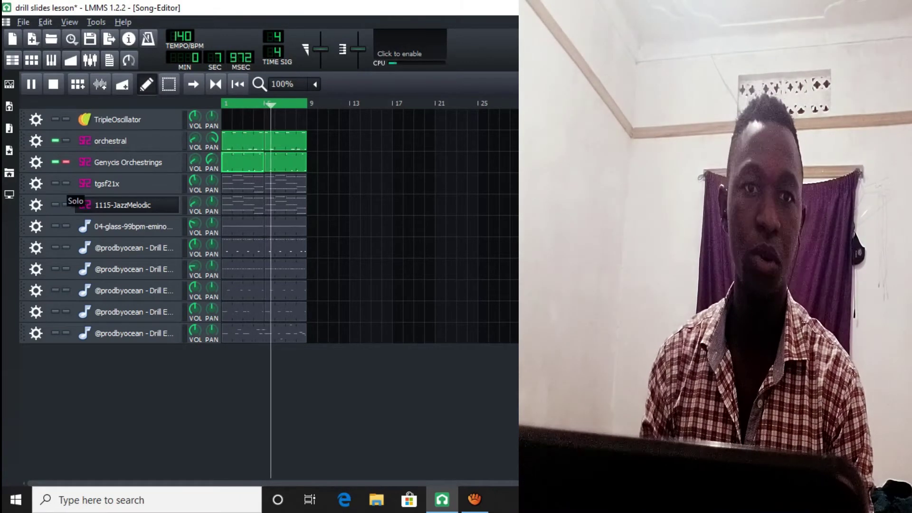
click(55, 183)
click(55, 205)
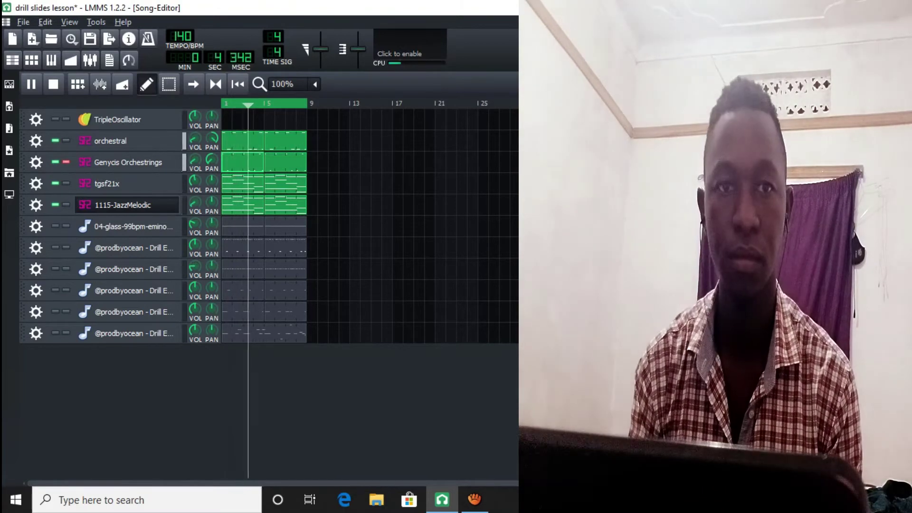
Unmute and solo 04-glass, listen to the song, then unmute the first Drill Essentials track.
key(space)
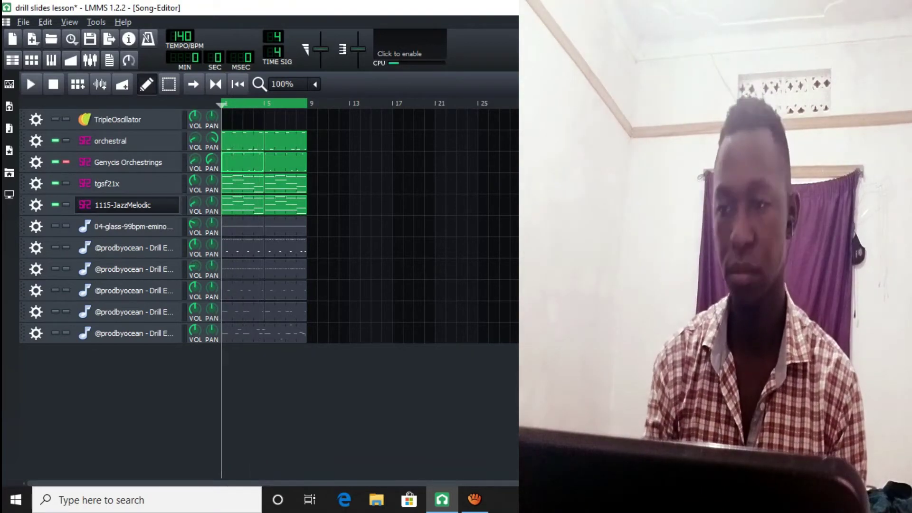
click(55, 226)
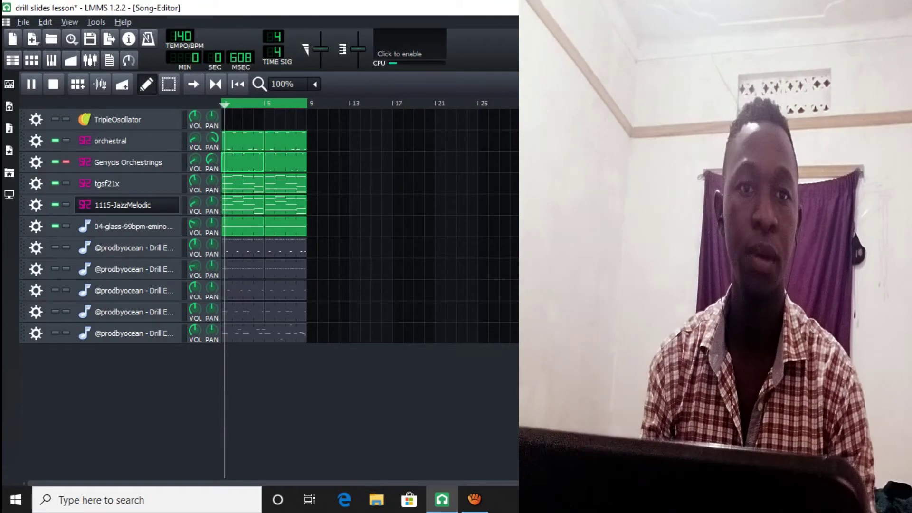
click(66, 226)
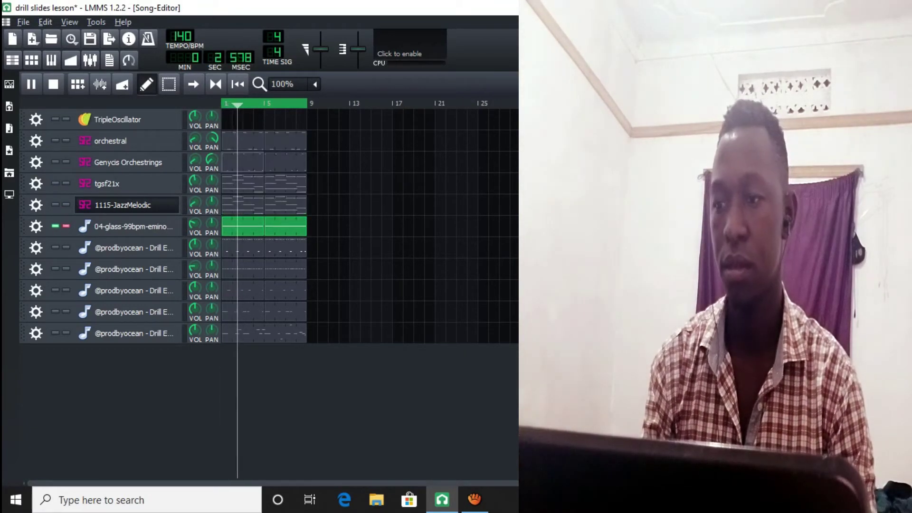
key(space)
key(space)
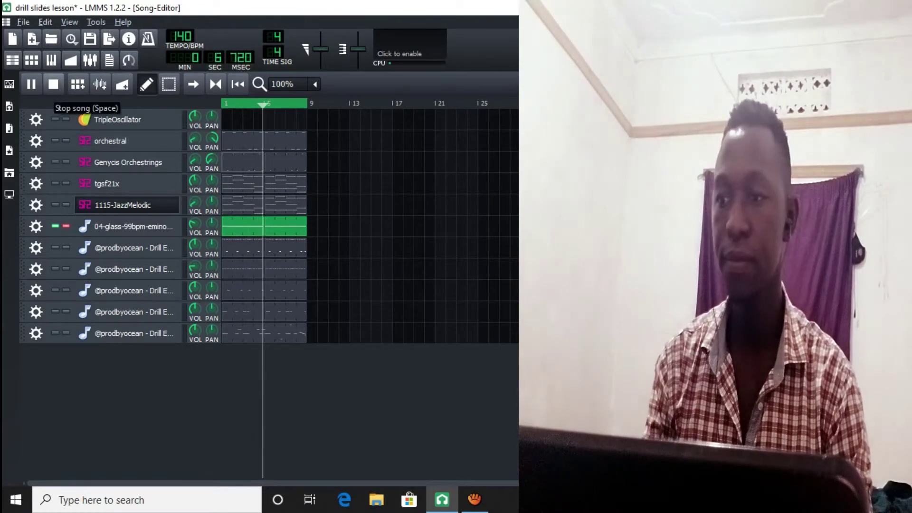
click(53, 84)
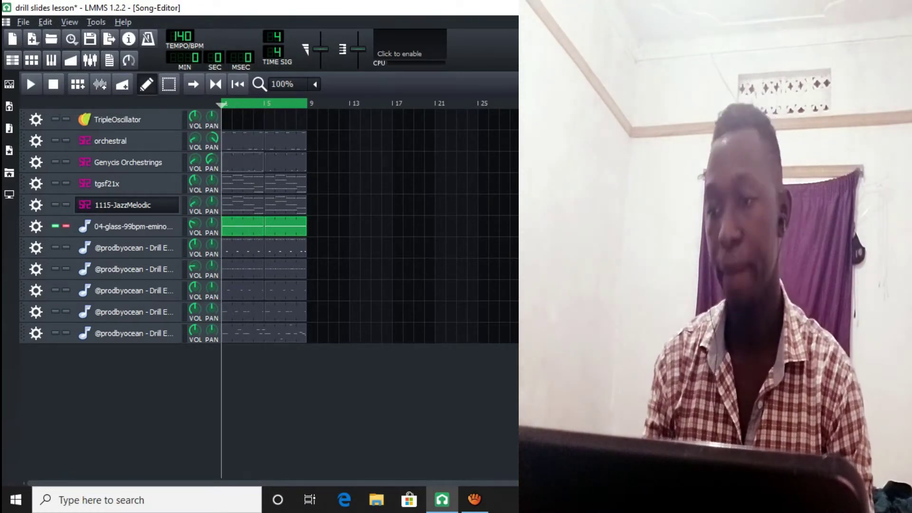
click(55, 247)
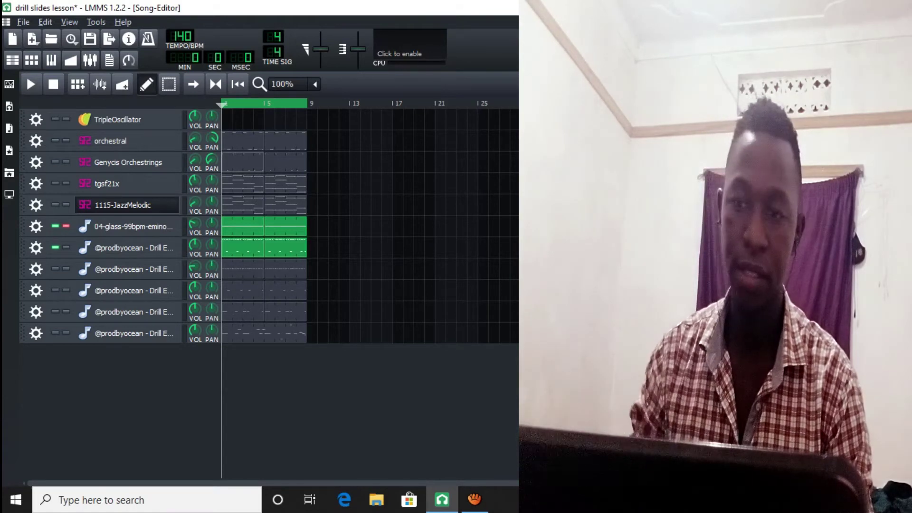
Preview the hi-hat pattern, unmute the second Drill Essentials track, mute 04-glass, and stop playback.
double_click(247, 251)
key(space)
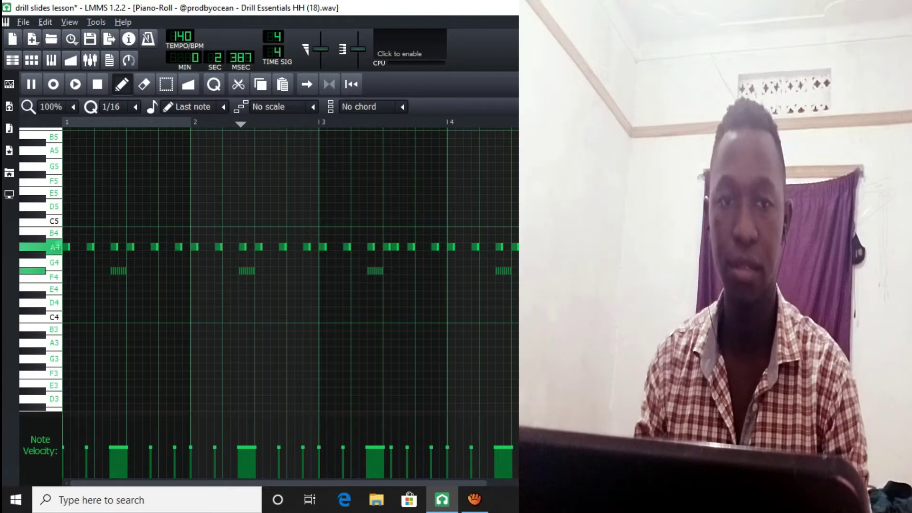
key(F5)
click(55, 269)
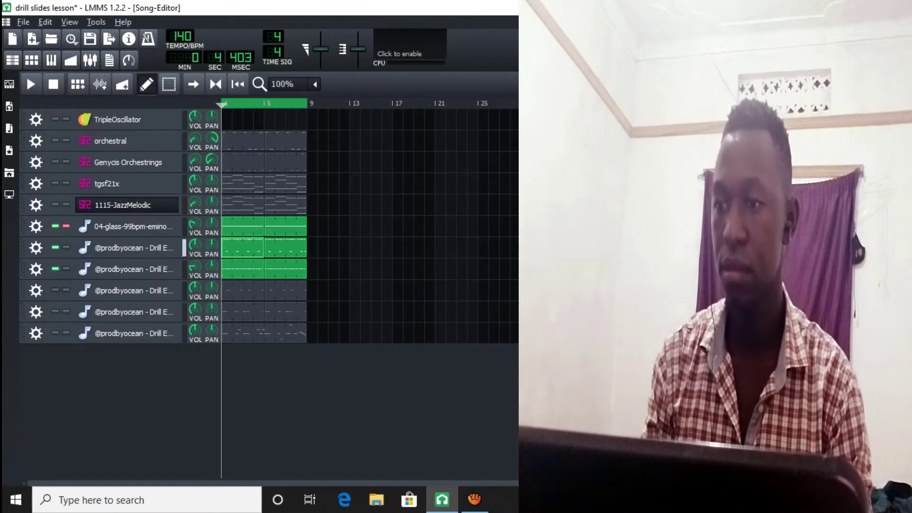
click(55, 226)
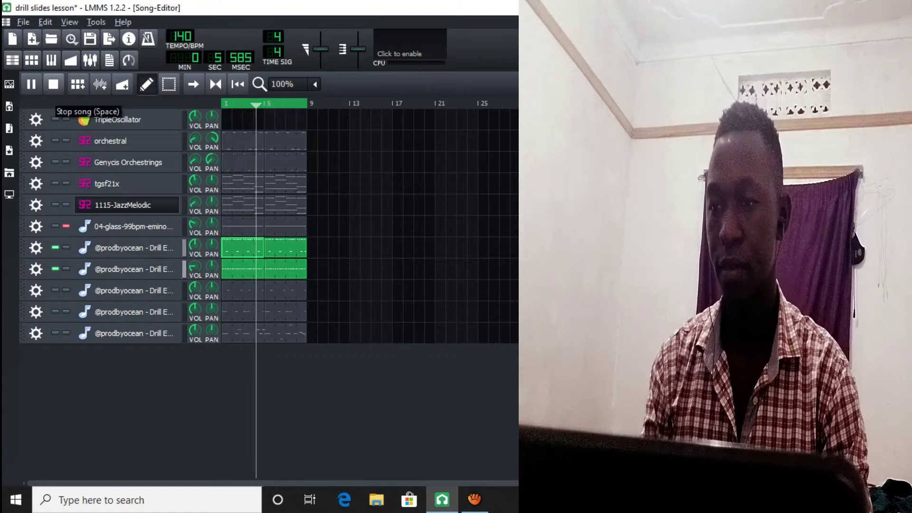
click(54, 85)
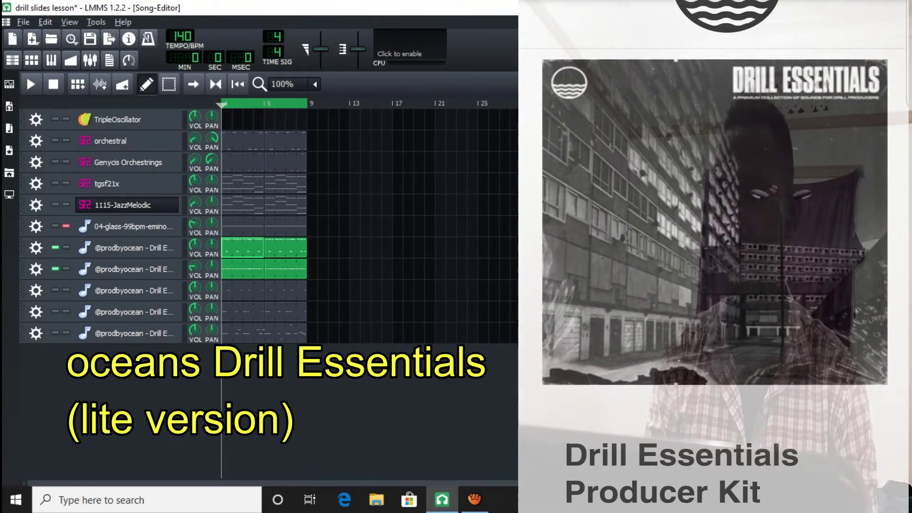
Unmute the third Drill Essentials track and play the song through to hear it.
click(55, 290)
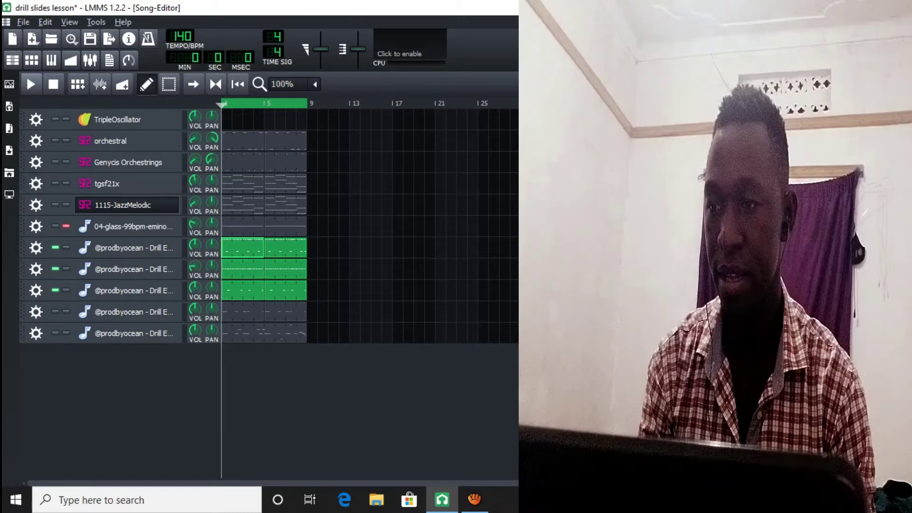
click(31, 84)
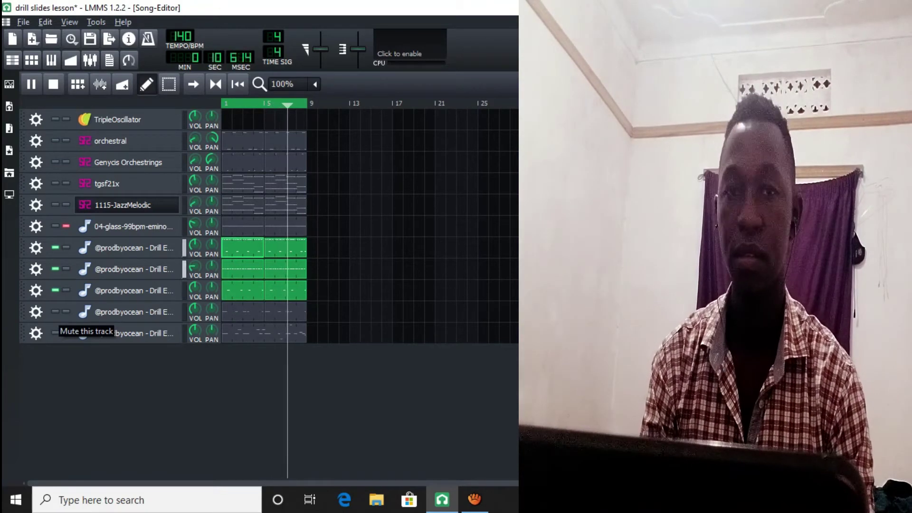
key(space)
Unmute the fourth drill track, then 1115-JazzMelodic, tgsf21x, Genycis Orchestrings and orchestral during playback.
click(55, 312)
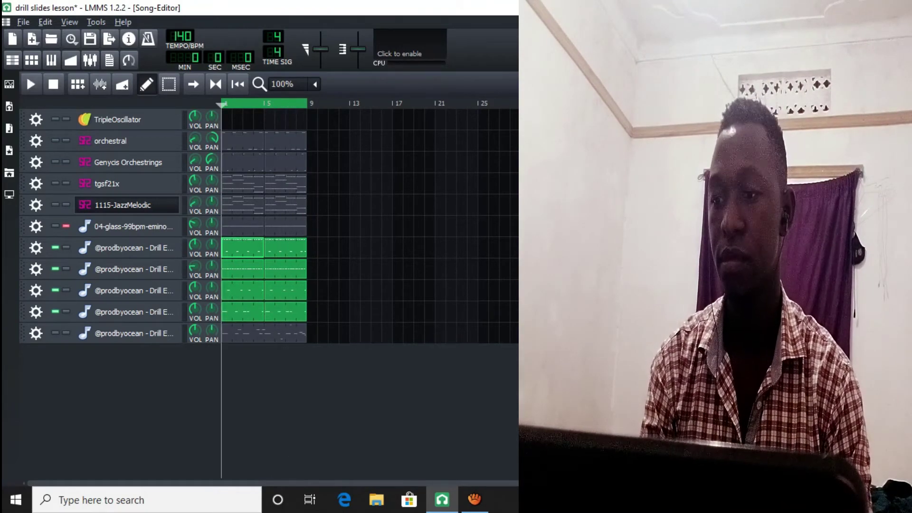
key(space)
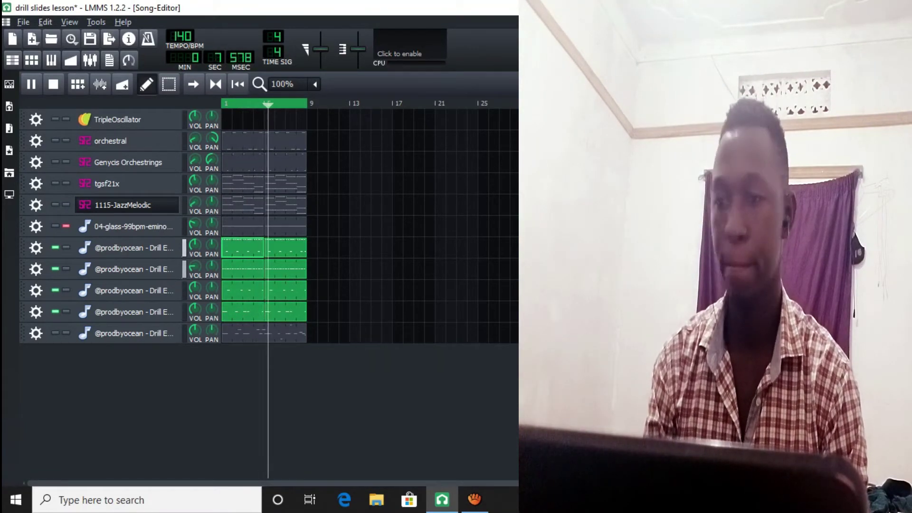
click(56, 205)
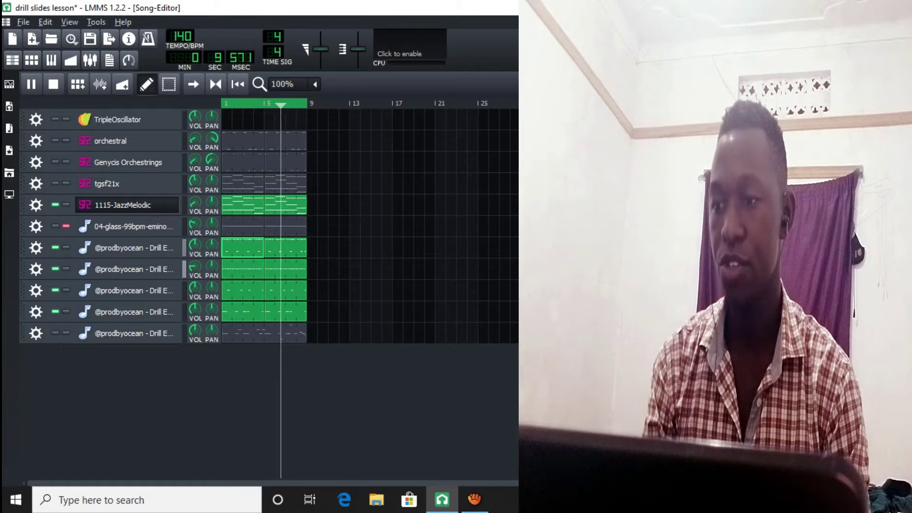
click(55, 184)
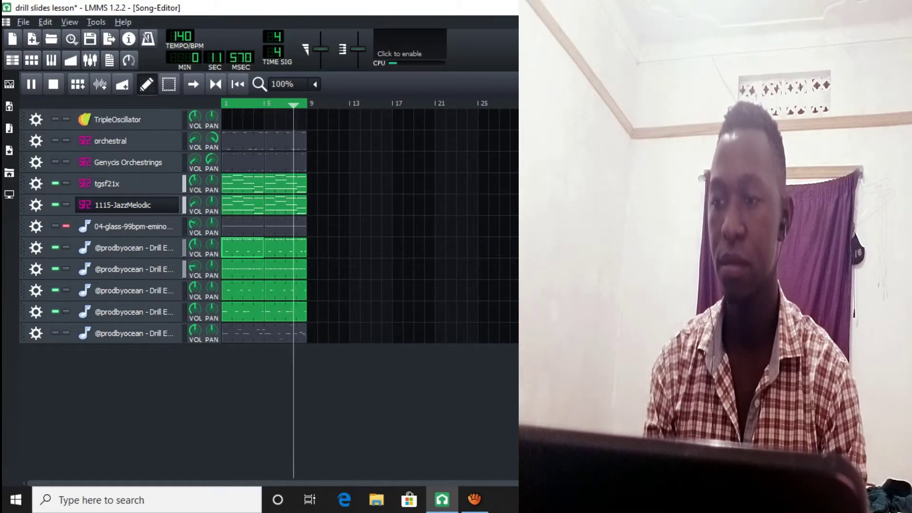
click(55, 162)
click(55, 141)
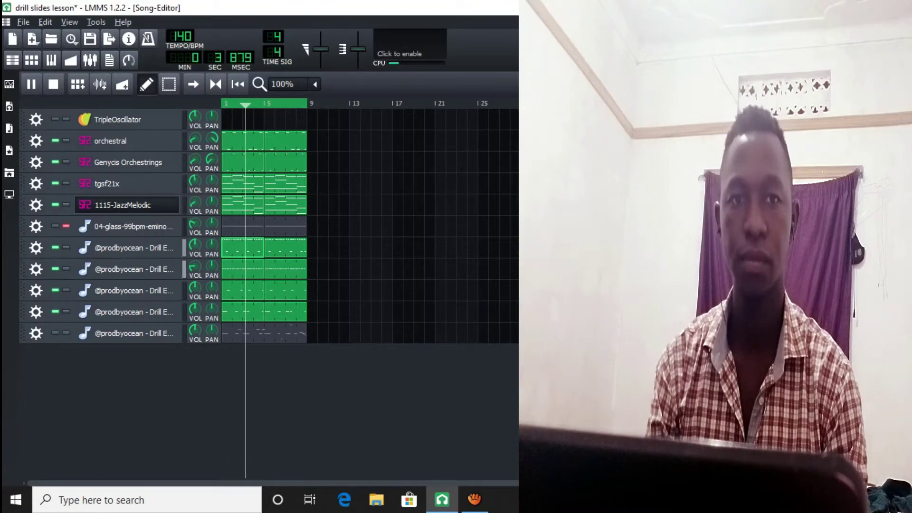
Stop the song and play the last track's 808 pattern through in the piano roll.
key(space)
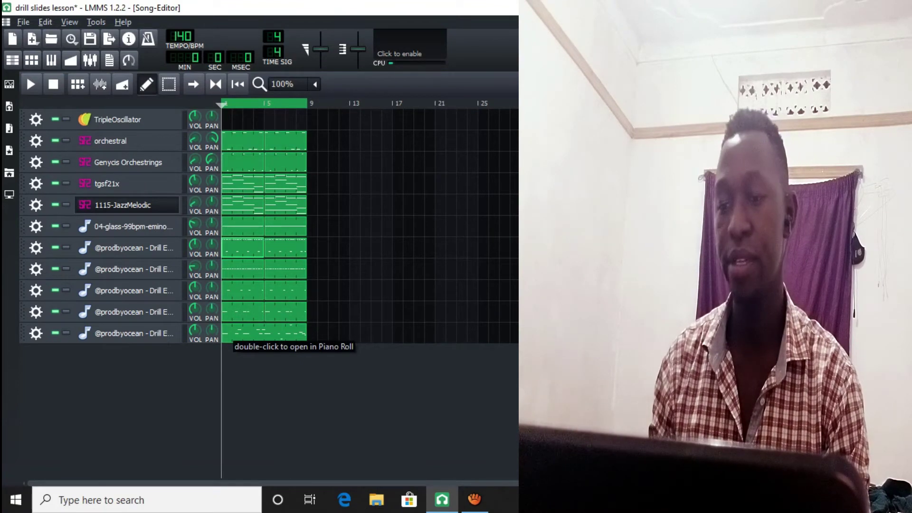
double_click(239, 335)
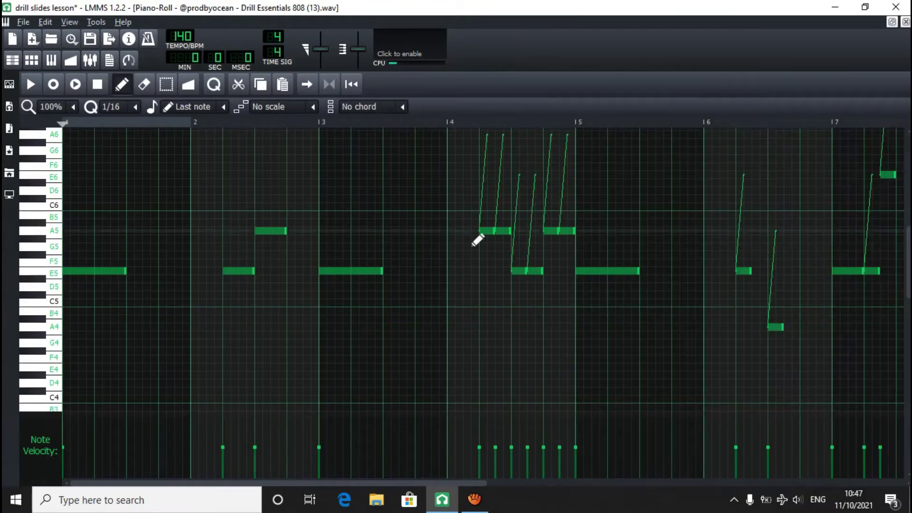
scroll(475, 285, down, 1)
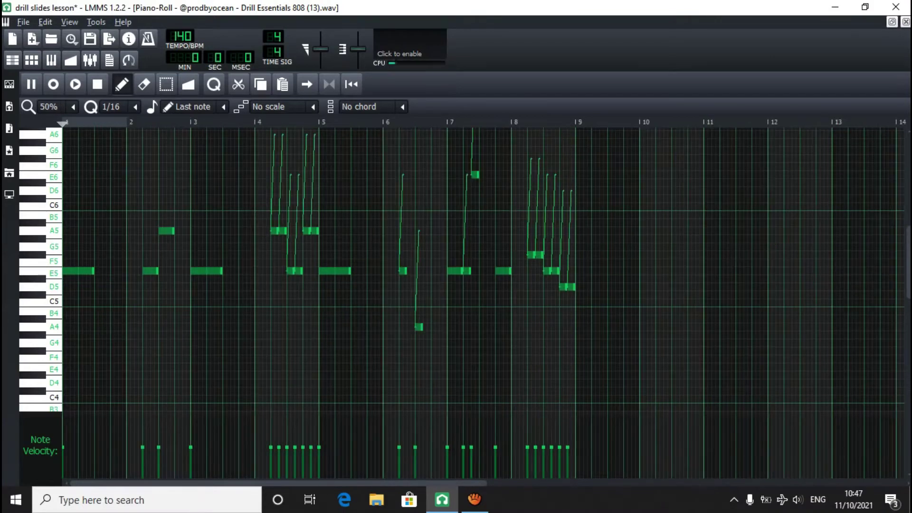
key(space)
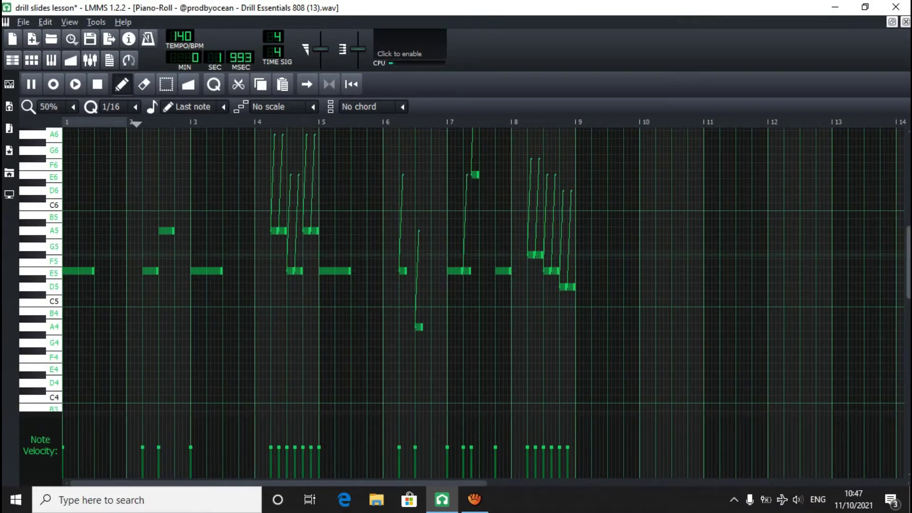
scroll(460, 266, up, 2)
scroll(461, 266, up, 1)
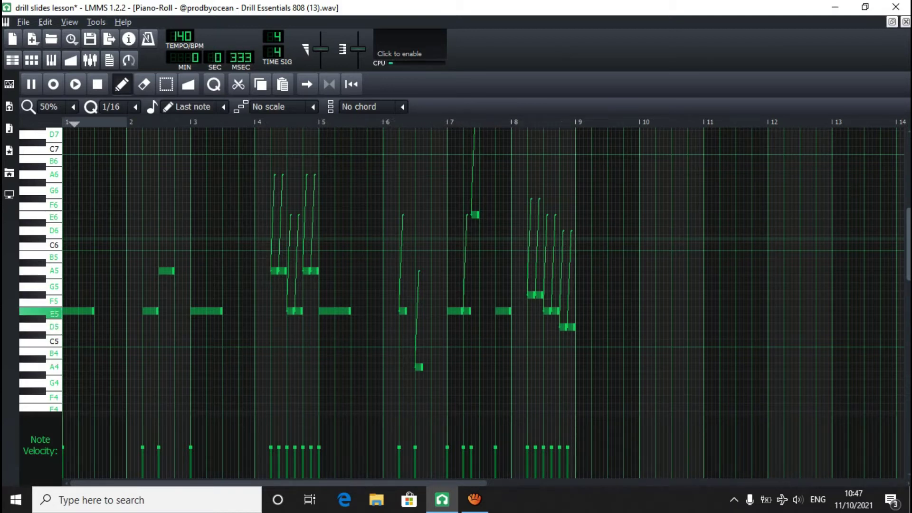
key(space)
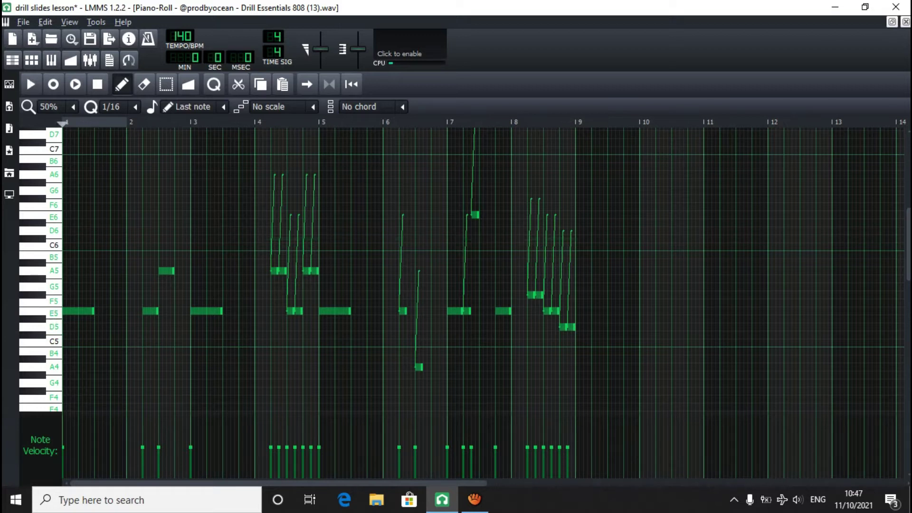
Inspect the 808 track's AudioFileProcessor ENV/LFO settings and close the window unchanged.
key(F5)
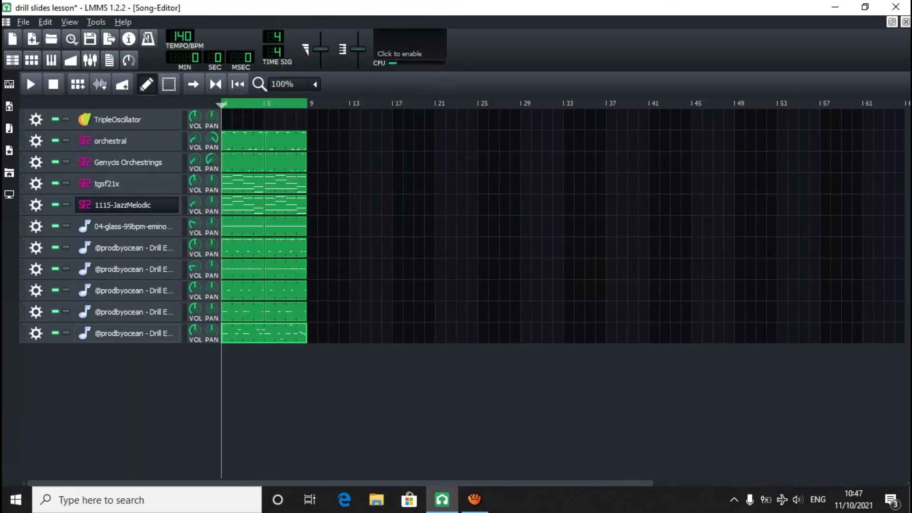
click(133, 333)
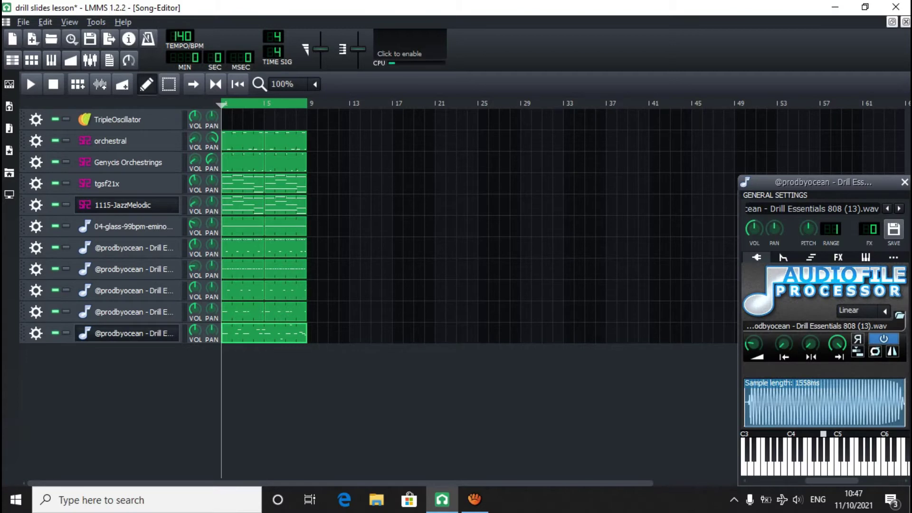
drag(808, 182, 639, 127)
click(616, 202)
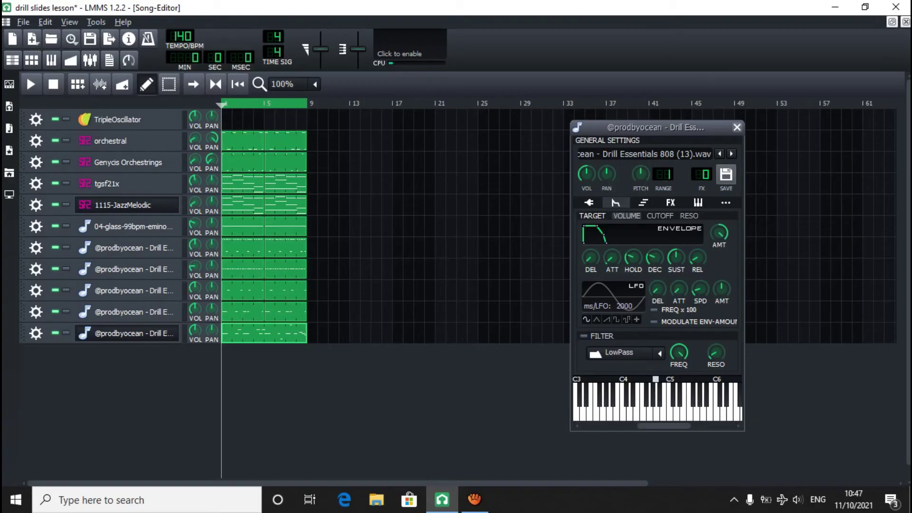
click(733, 126)
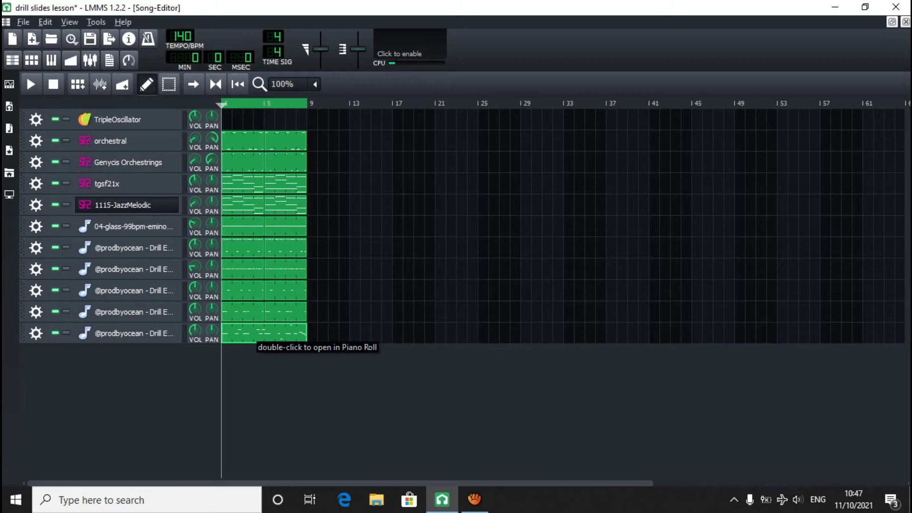
click(125, 332)
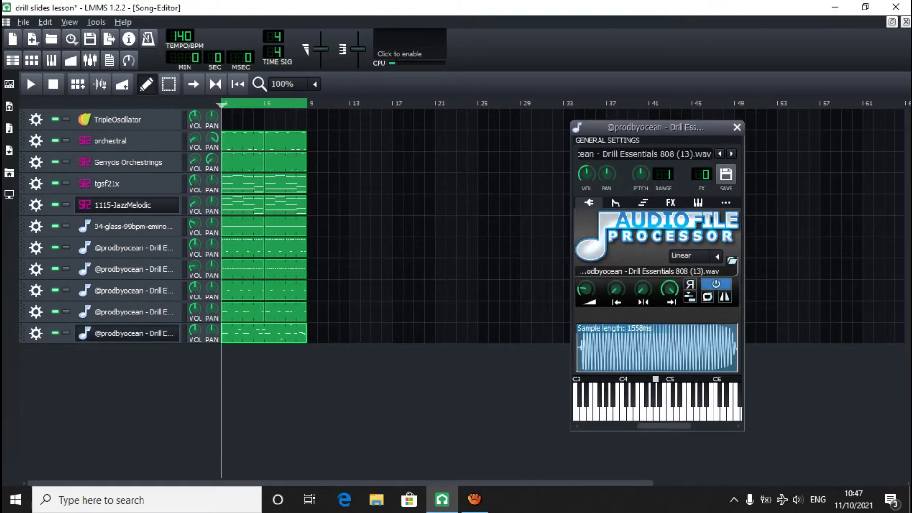
click(615, 202)
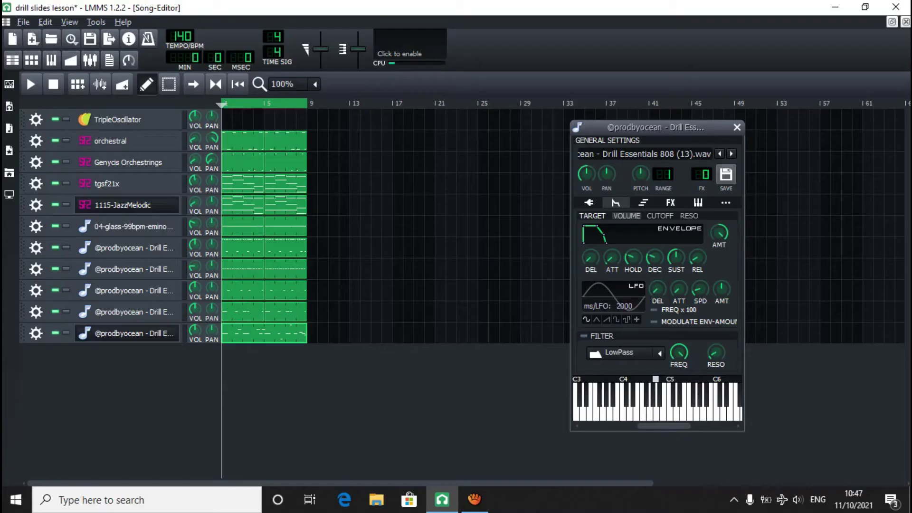
click(737, 127)
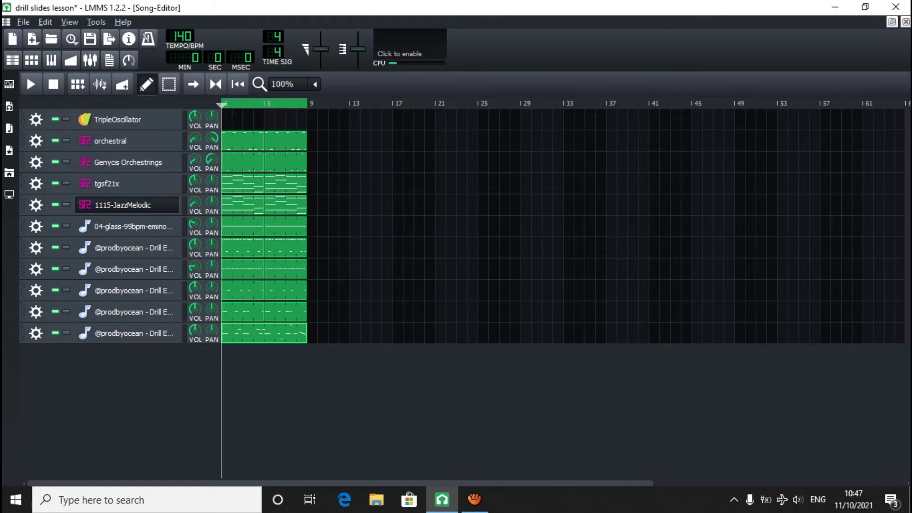
Reopen the 808 pattern in the piano roll and switch to the Detuning tool.
double_click(257, 335)
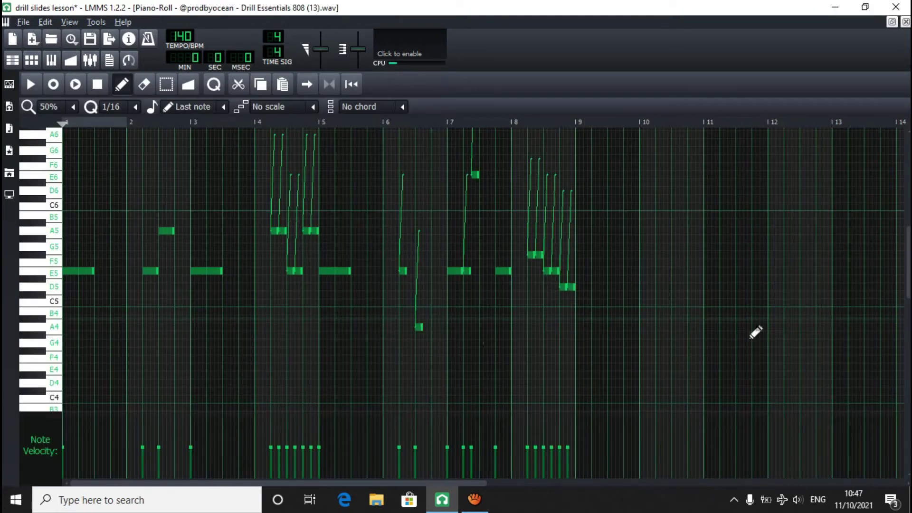
scroll(474, 266, up, 1)
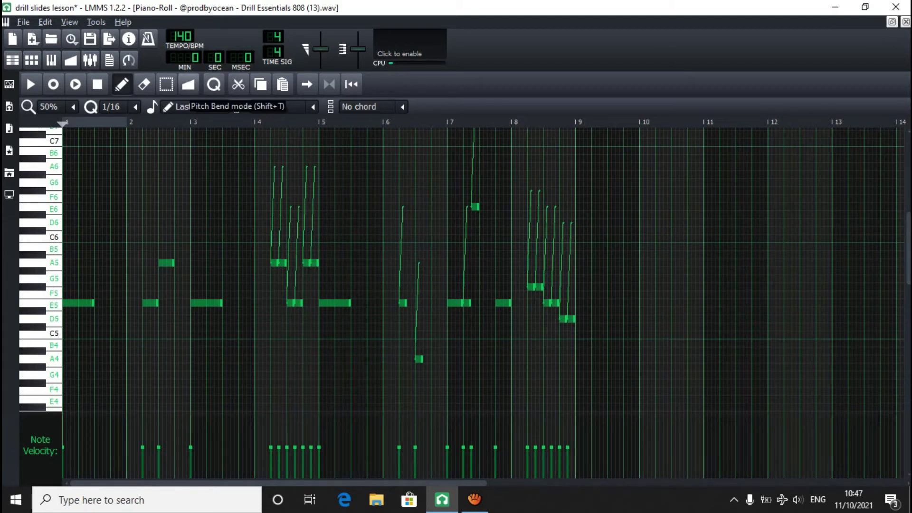
click(188, 84)
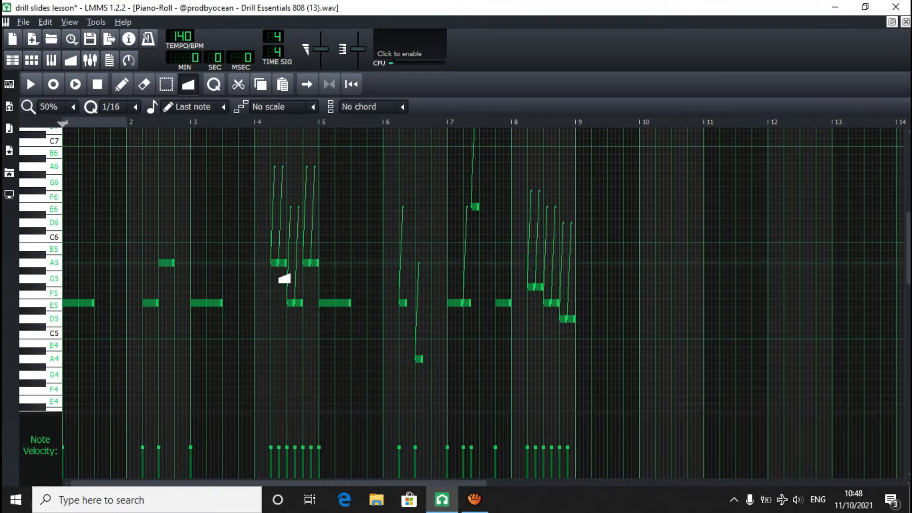
Open one 808 note's detuning curve, snap it to 1/16, and raise its slide to about 11.5.
click(280, 270)
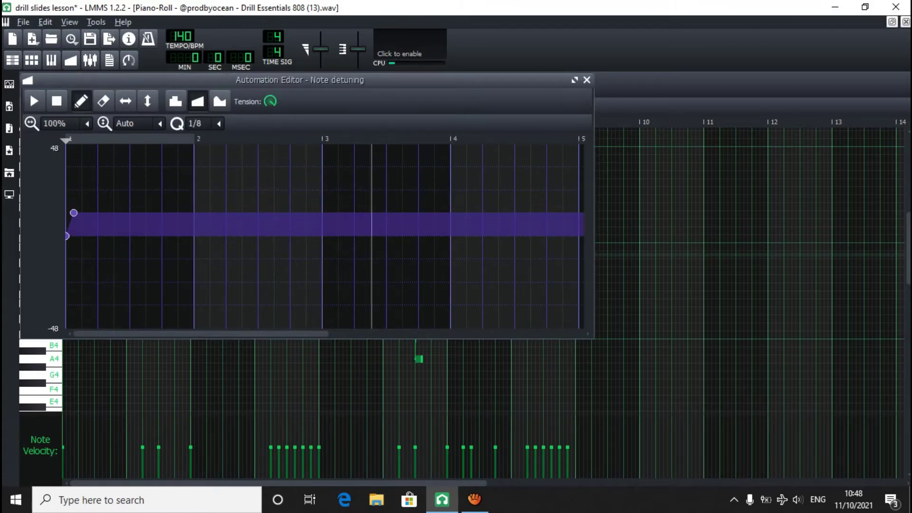
drag(333, 80, 518, 93)
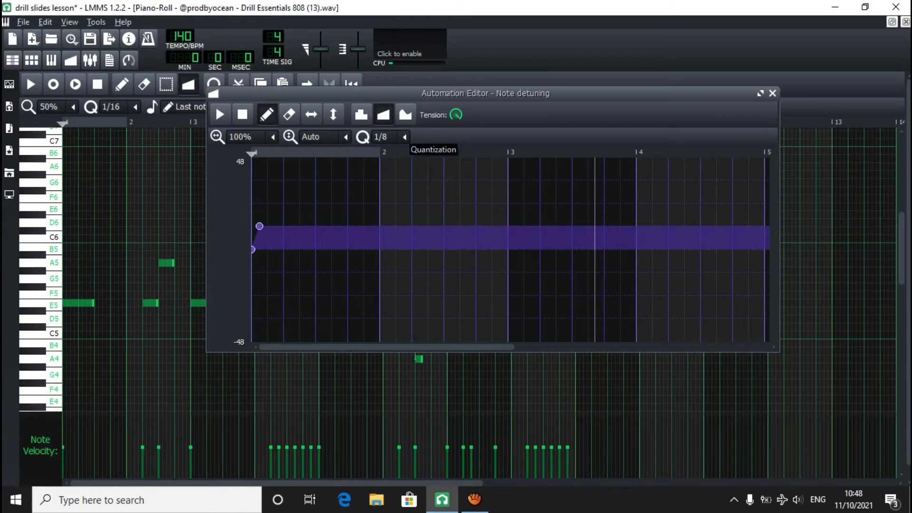
click(404, 136)
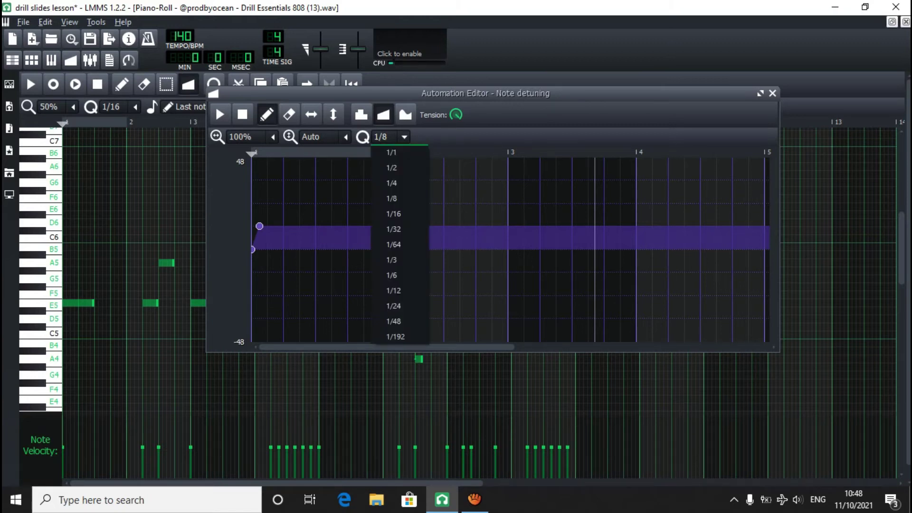
click(393, 214)
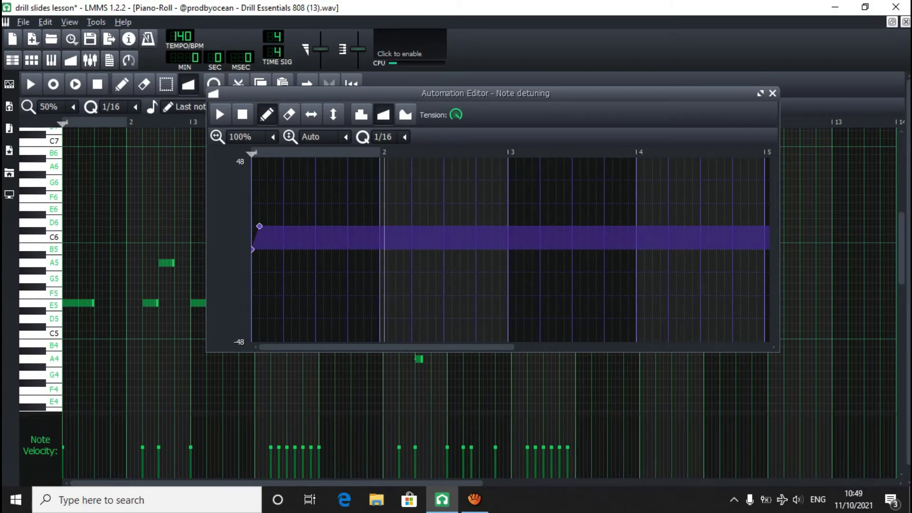
click(404, 137)
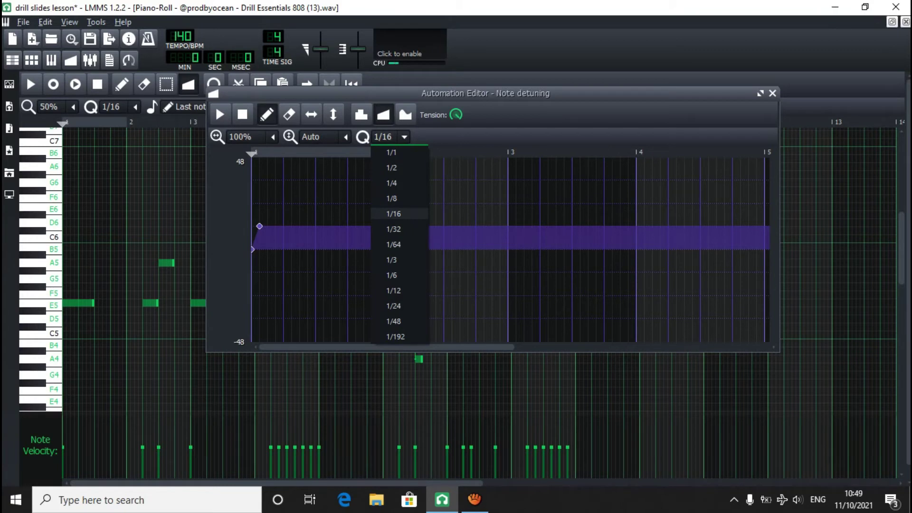
scroll(257, 137, down, 3)
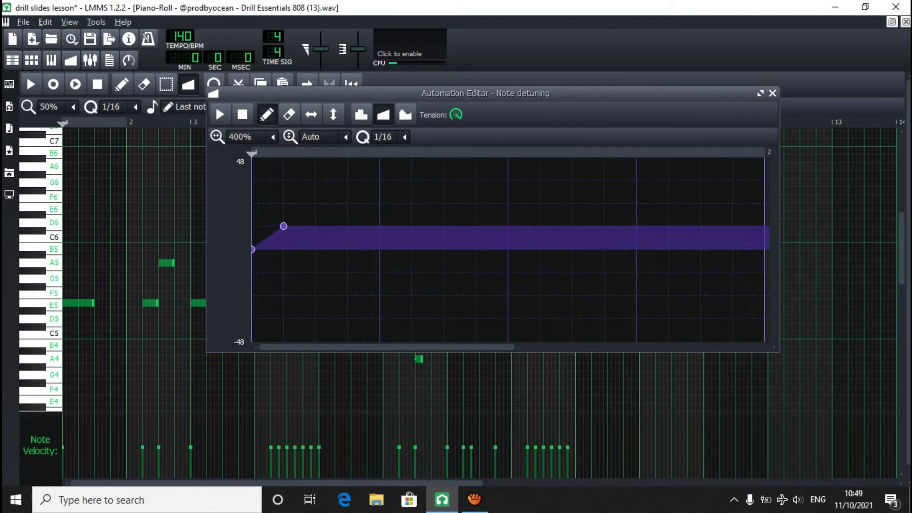
mouse_move(283, 226)
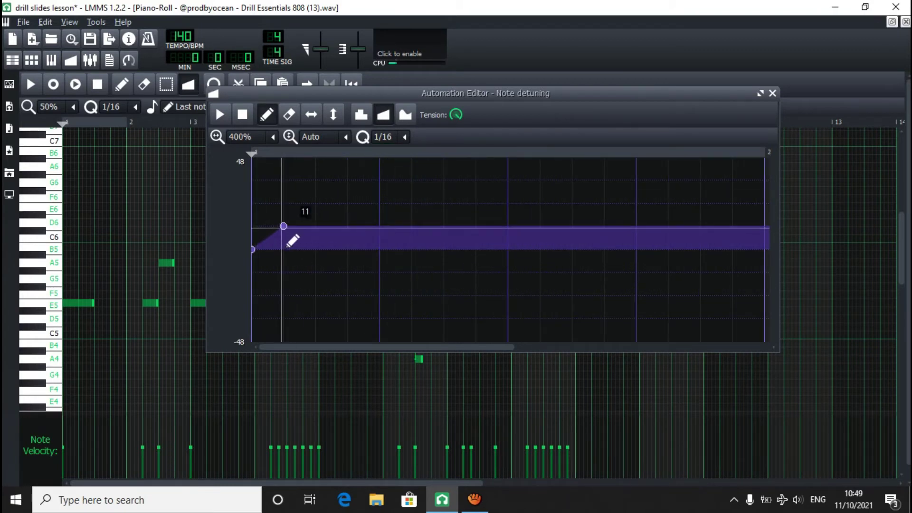
drag(292, 240, 292, 240)
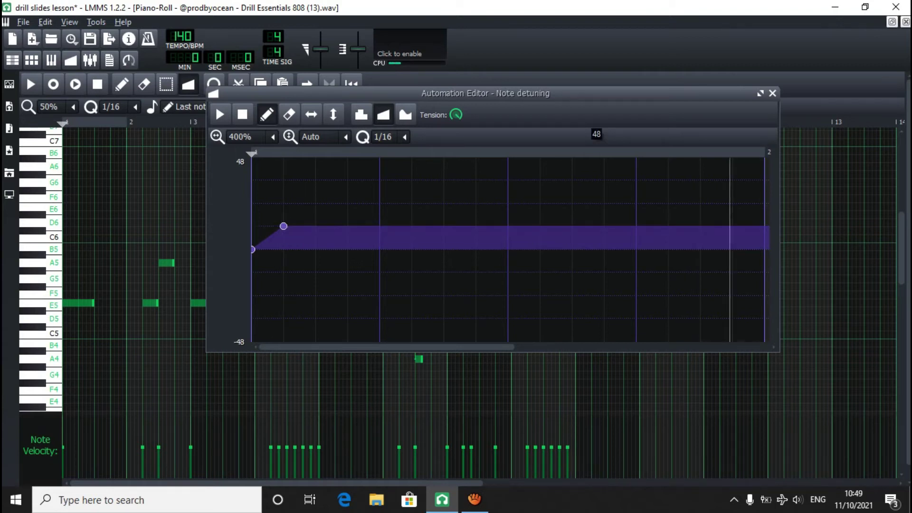
click(773, 93)
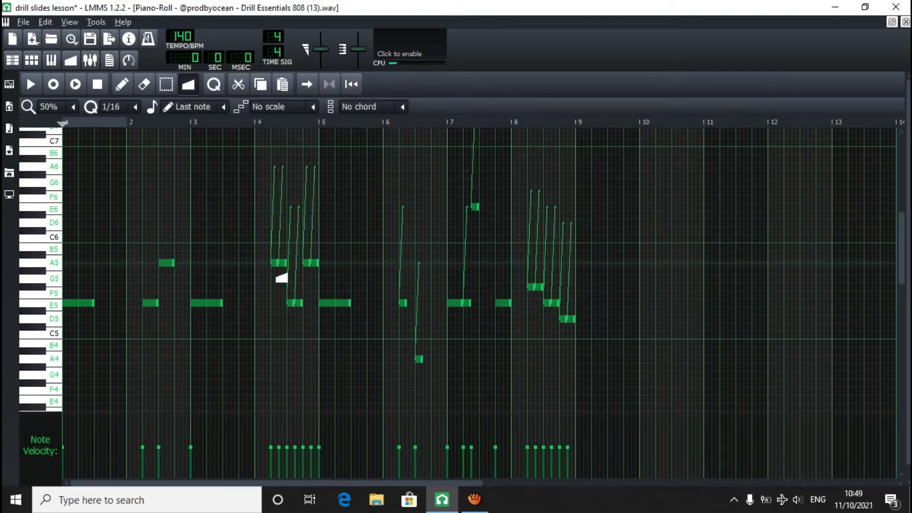
Inspect the A5 note after bar 4, then delete and redraw it without a slide.
scroll(279, 247, up, 1)
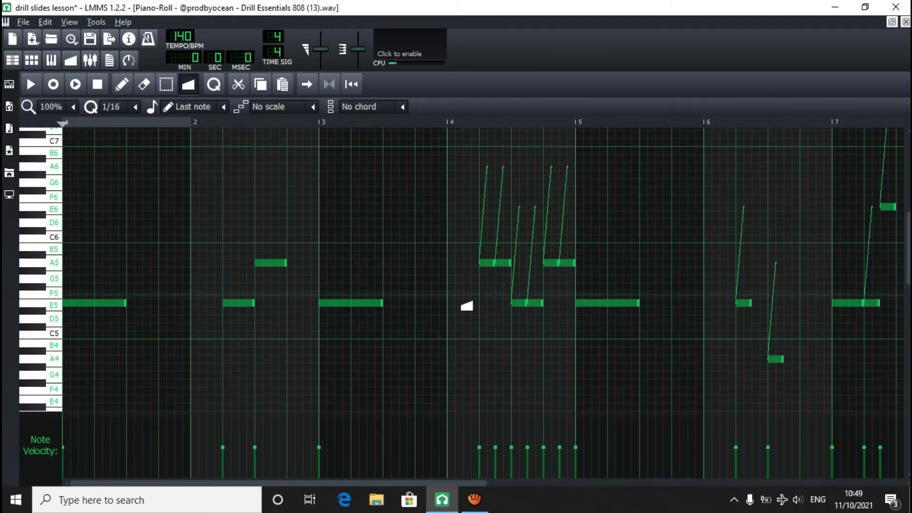
click(495, 272)
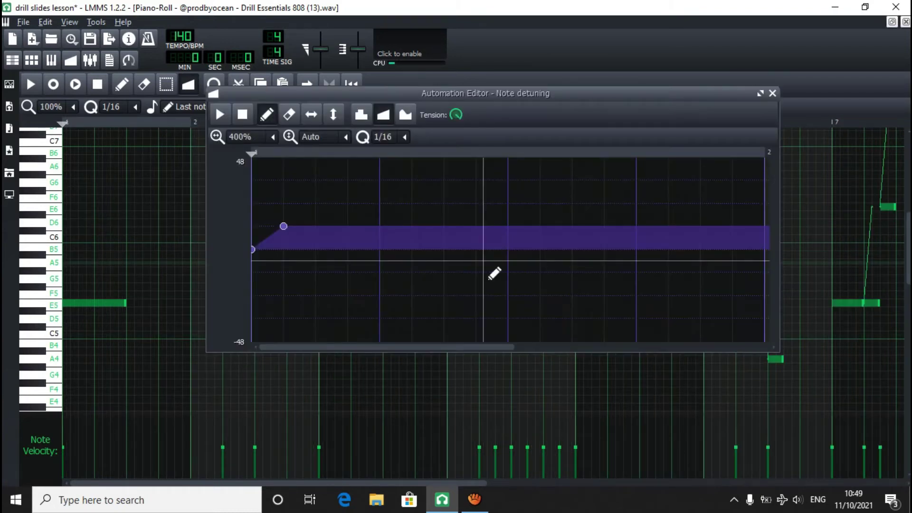
click(772, 93)
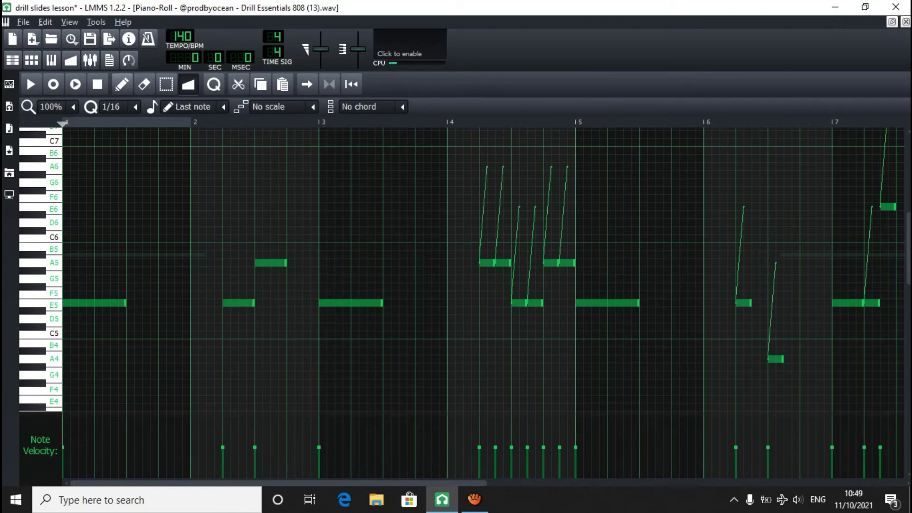
key(shift+d)
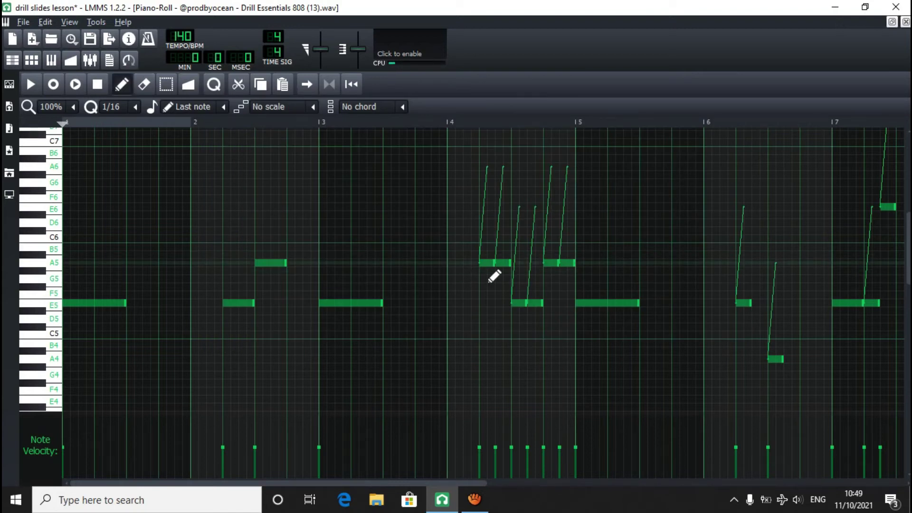
right_click(492, 265)
click(485, 263)
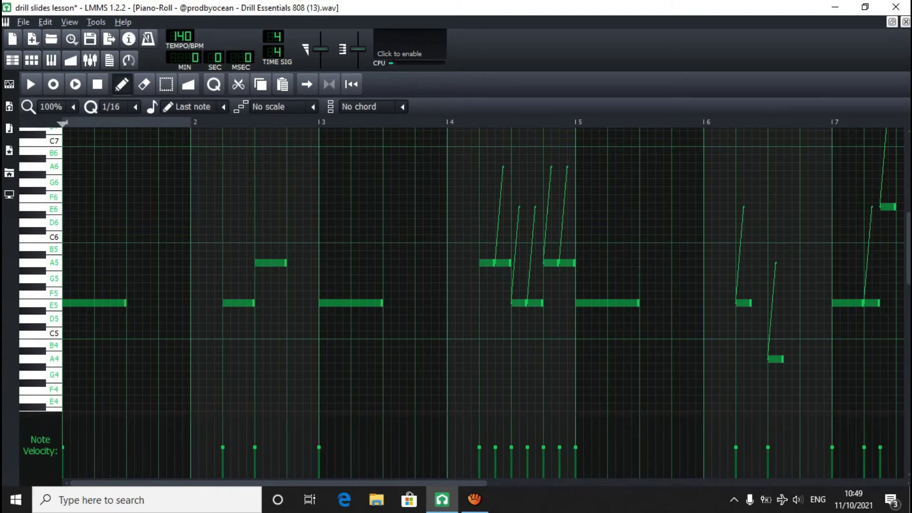
Play the pattern to hear the slide-free A5 note, then stop and return to the Detune tool.
click(75, 84)
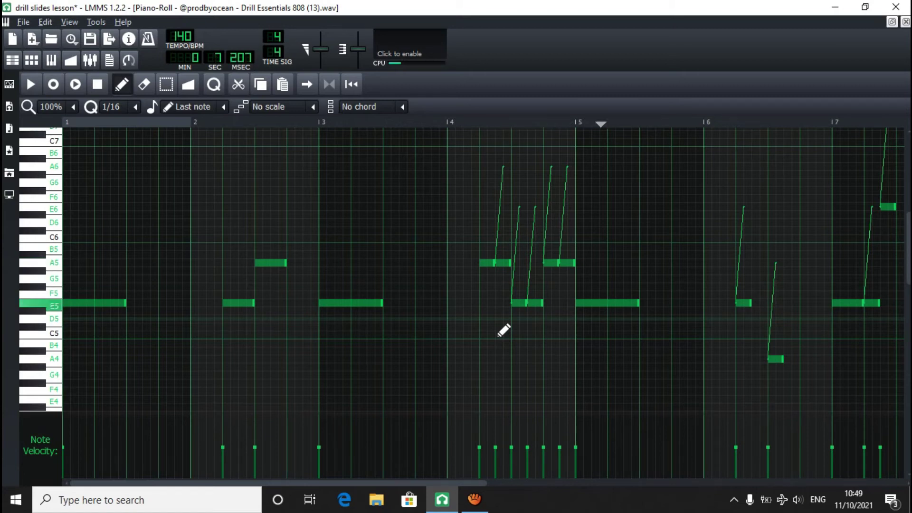
key(space)
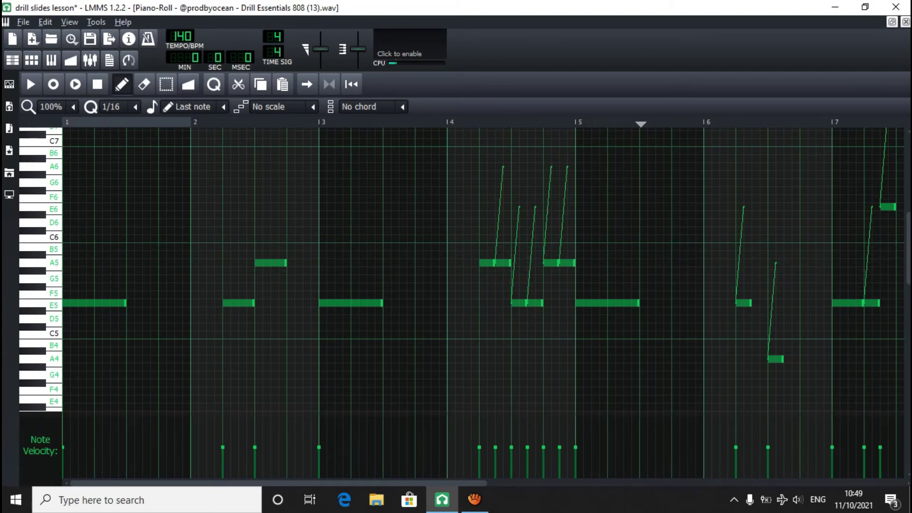
key(shift+t)
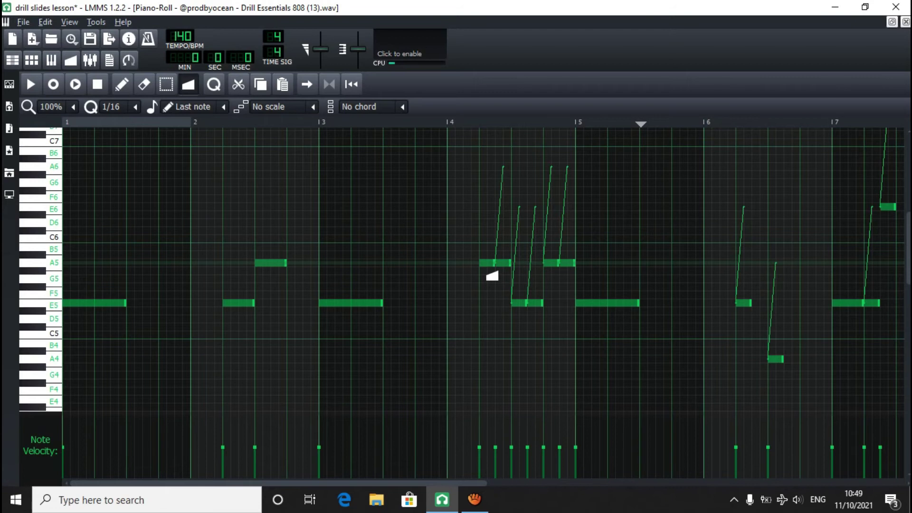
Add a detuning point of about 11.5 to the redrawn A5 note's curve.
click(487, 264)
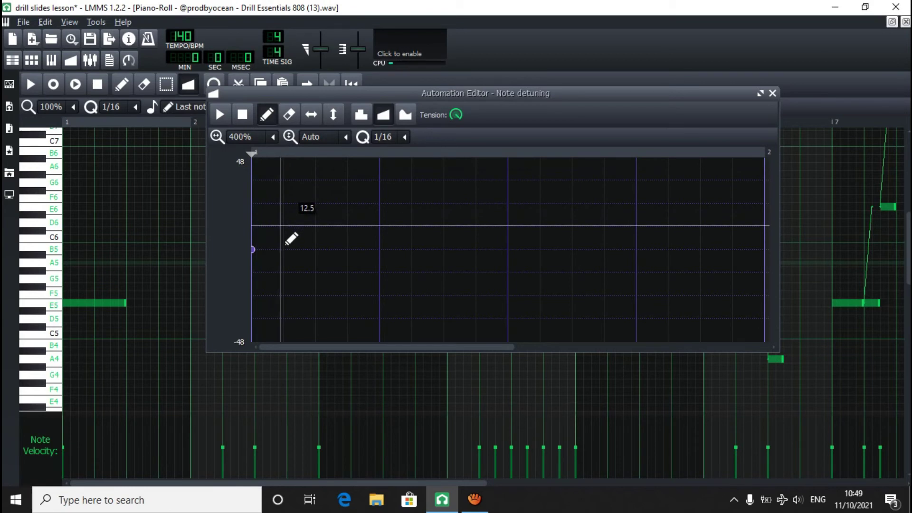
click(284, 226)
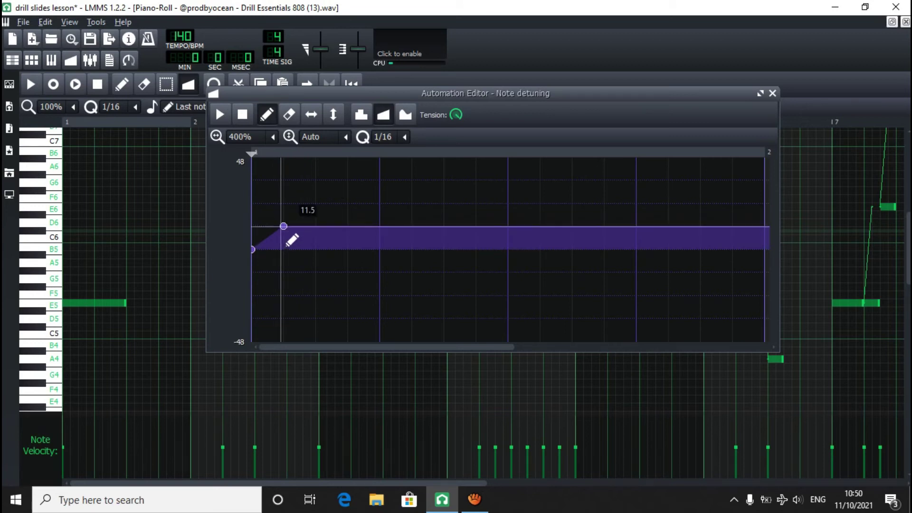
drag(292, 240, 294, 239)
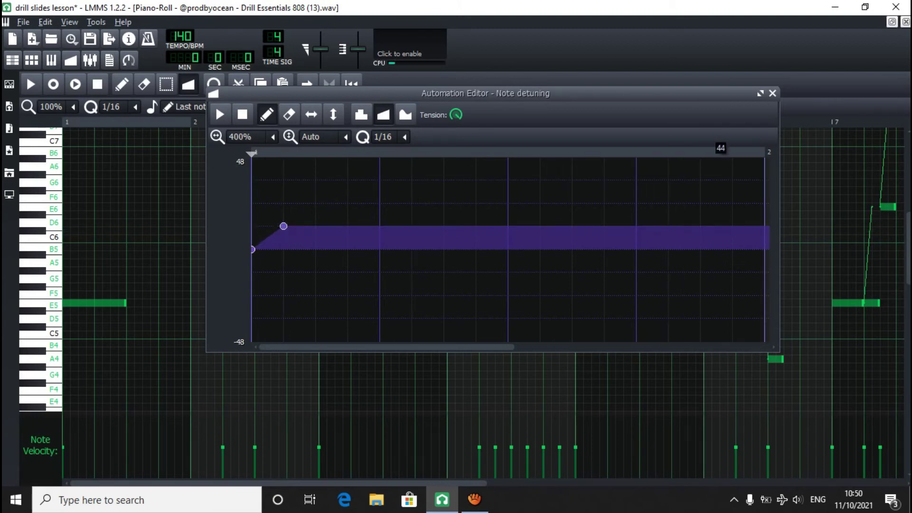
click(773, 93)
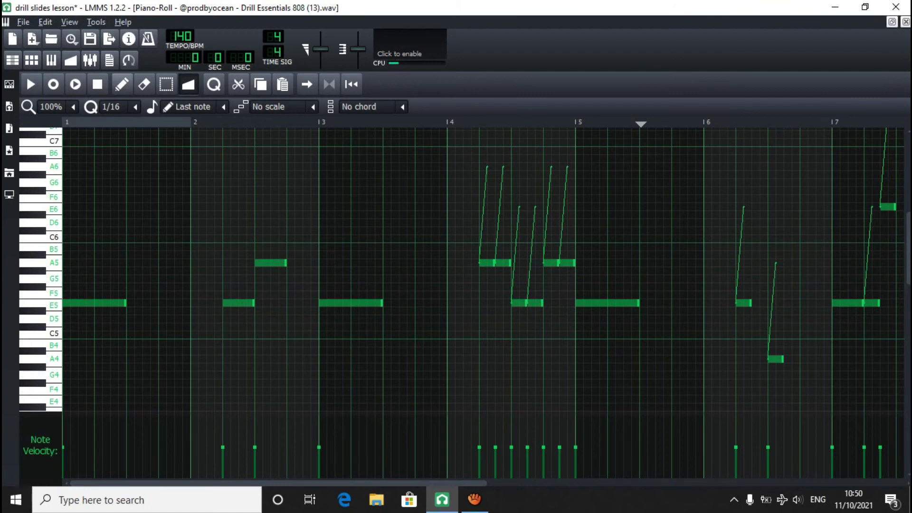
Return to the Draw tool and scroll the piano roll to view the whole 808 pattern.
key(shift+d)
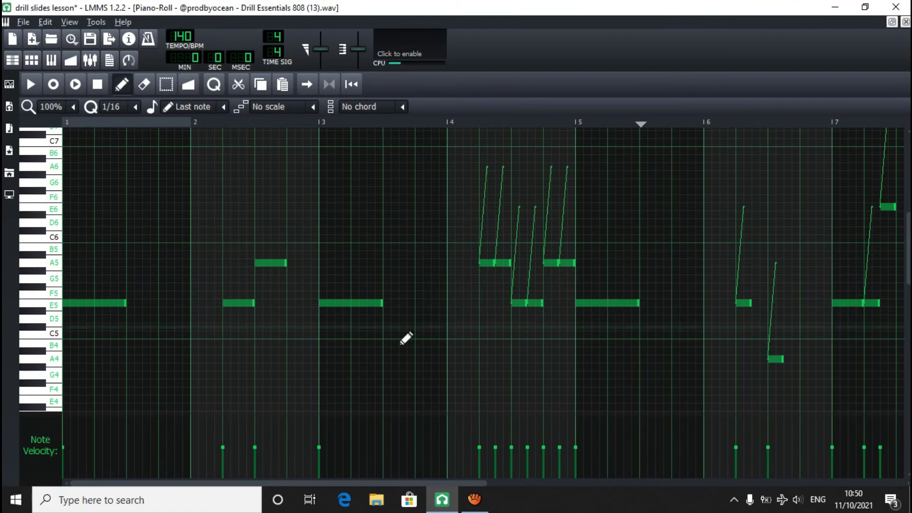
ctrl+scroll(456, 285, down, 1)
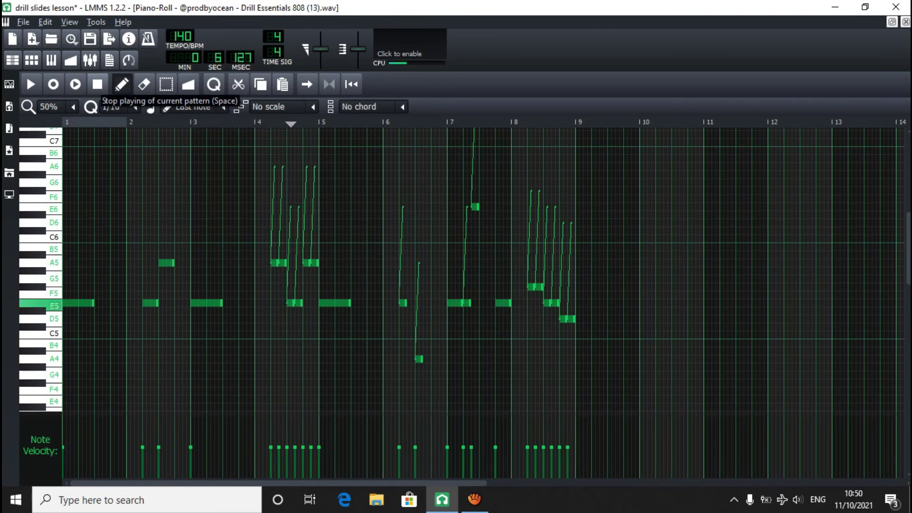
Stop playback of the 808 pattern in the piano roll.
click(97, 84)
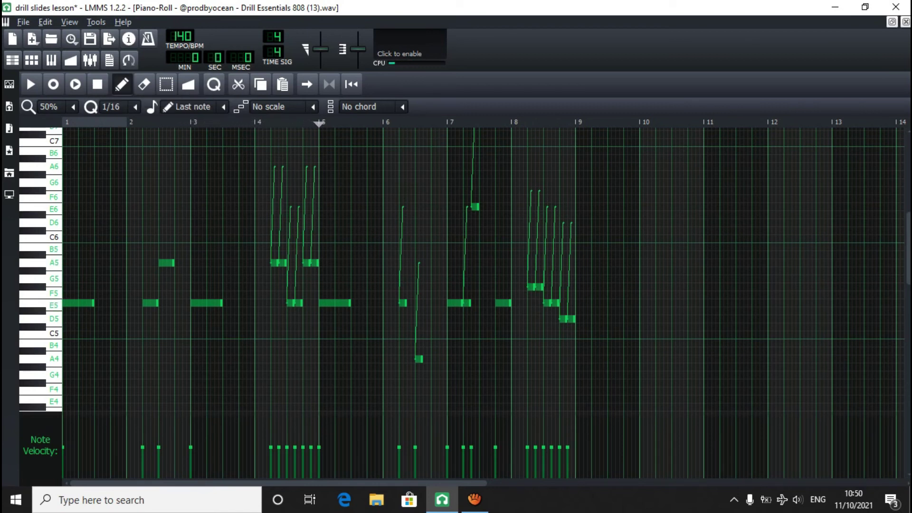